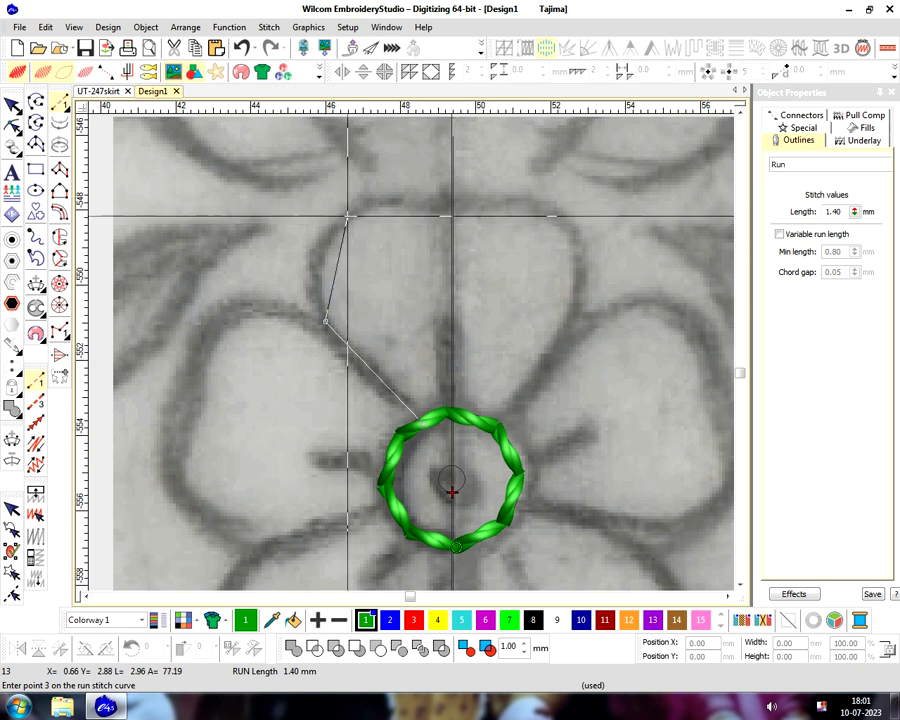
Digitize the upper flower petal's left half as a run stitch, tracing its curved outline up to the vertical centre line
{"action": "right_click", "coordinate": [327, 218]}
{"action": "scroll", "coordinate": [400, 212], "scroll_direction": "up", "scroll_amount": 1}
{"action": "key", "text": "BackSpace"}
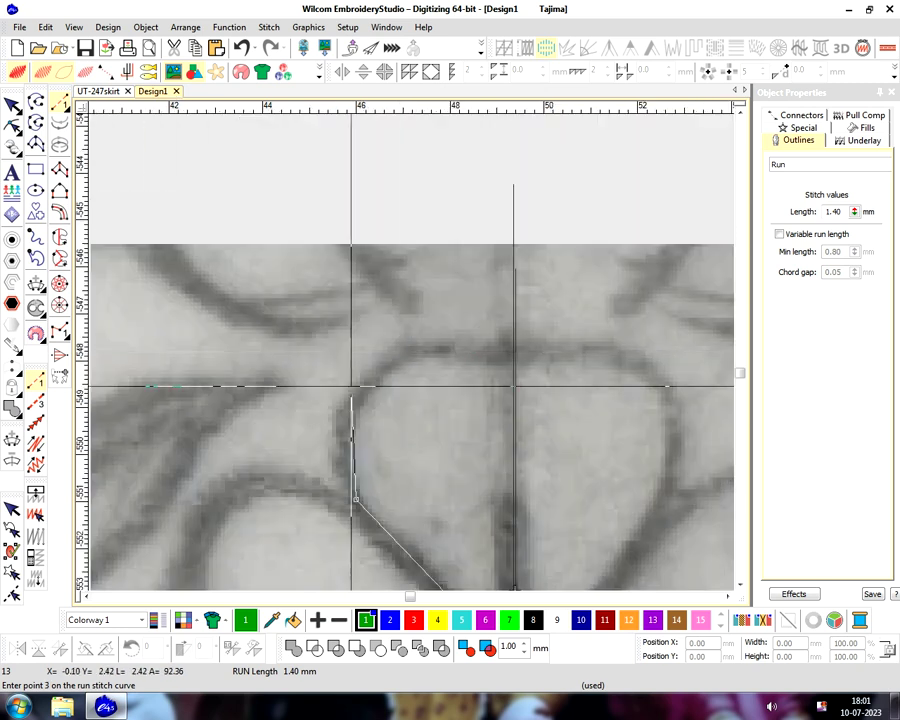
{"action": "right_click", "coordinate": [356, 388]}
{"action": "right_click", "coordinate": [405, 349]}
{"action": "right_click", "coordinate": [471, 364]}
{"action": "right_click", "coordinate": [513, 366]}
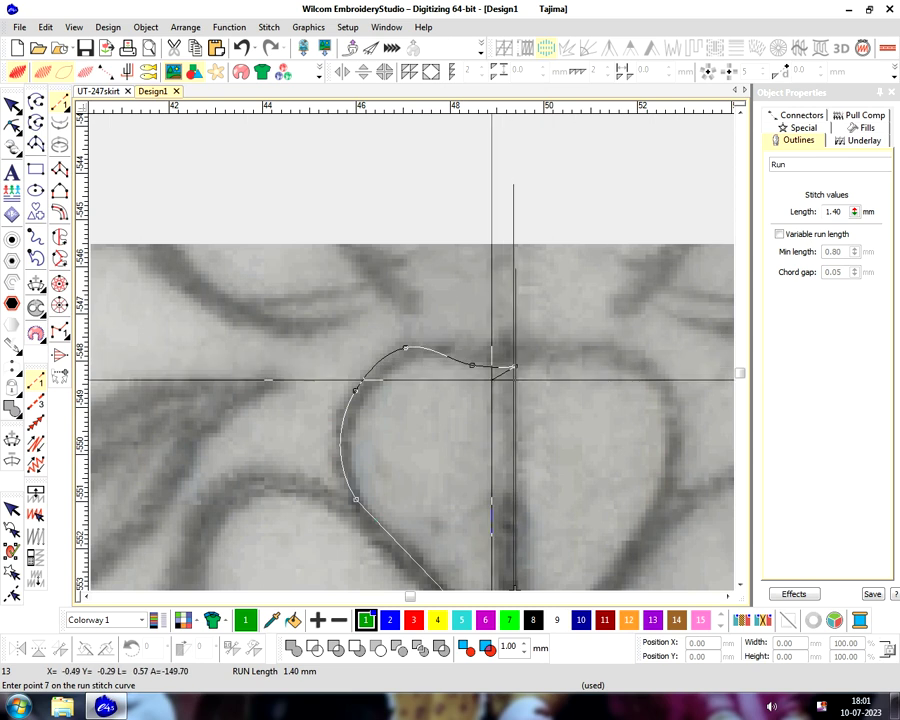
{"action": "key", "text": "Return"}
Reshape the petal half's nodes so its shoulder, outer side and top follow the traced outline
{"action": "key", "text": "h"}
{"action": "left_click_drag", "start_coordinate": [471, 364], "coordinate": [477, 363]}
{"action": "left_click_drag", "start_coordinate": [355, 390], "coordinate": [347, 388]}
{"action": "left_click_drag", "start_coordinate": [405, 348], "coordinate": [400, 355]}
{"action": "left_click_drag", "start_coordinate": [347, 388], "coordinate": [352, 405]}
{"action": "scroll", "coordinate": [453, 196], "scroll_direction": "down", "scroll_amount": 2}
{"action": "scroll", "coordinate": [416, 359], "scroll_direction": "up", "scroll_amount": 2}
{"action": "left_click_drag", "start_coordinate": [392, 336], "coordinate": [409, 360]}
{"action": "left_click", "coordinate": [516, 464]}
{"action": "left_click_drag", "start_coordinate": [380, 309], "coordinate": [383, 305]}
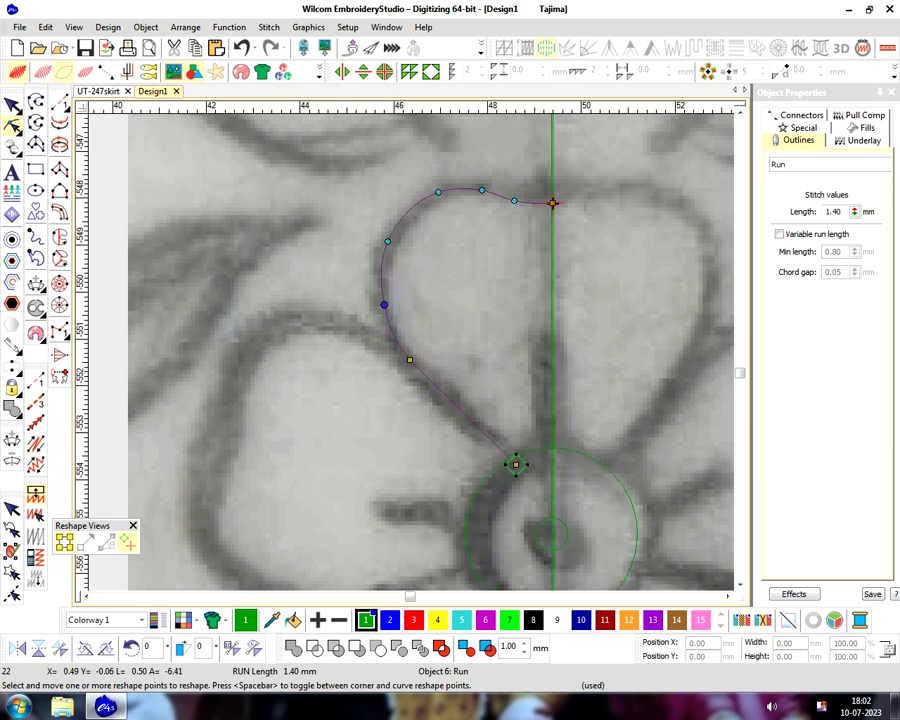
Move the petal half's upper end point onto the vertical centre line and shift the neighbouring node closer to it
{"action": "key", "text": "z"}
{"action": "left_click", "coordinate": [343, 382]}
{"action": "key", "text": "shift+z"}
{"action": "left_click_drag", "start_coordinate": [548, 321], "coordinate": [545, 328]}
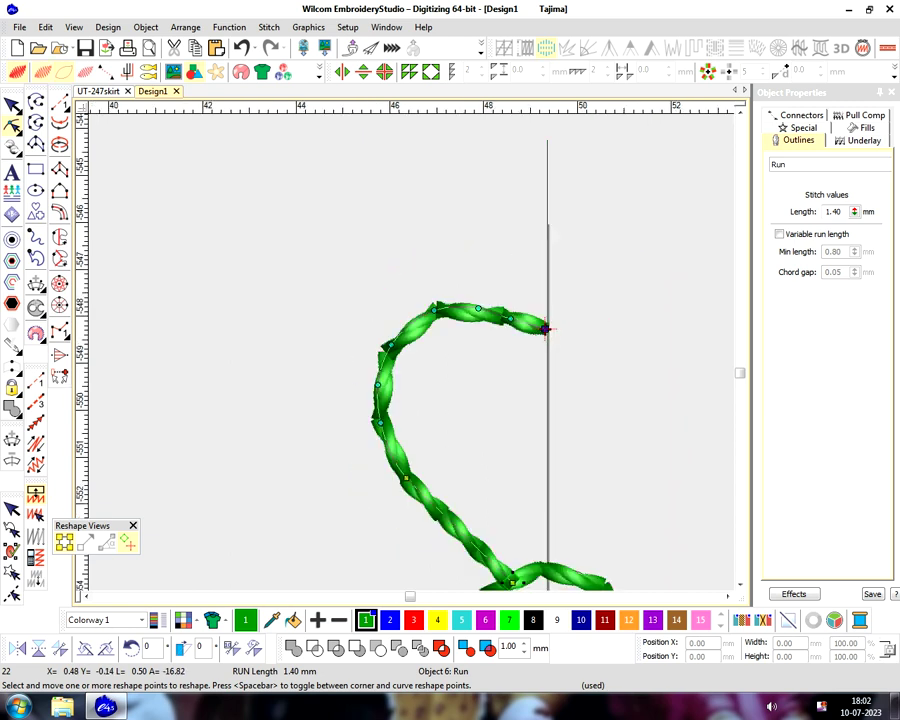
{"action": "key", "text": "z"}
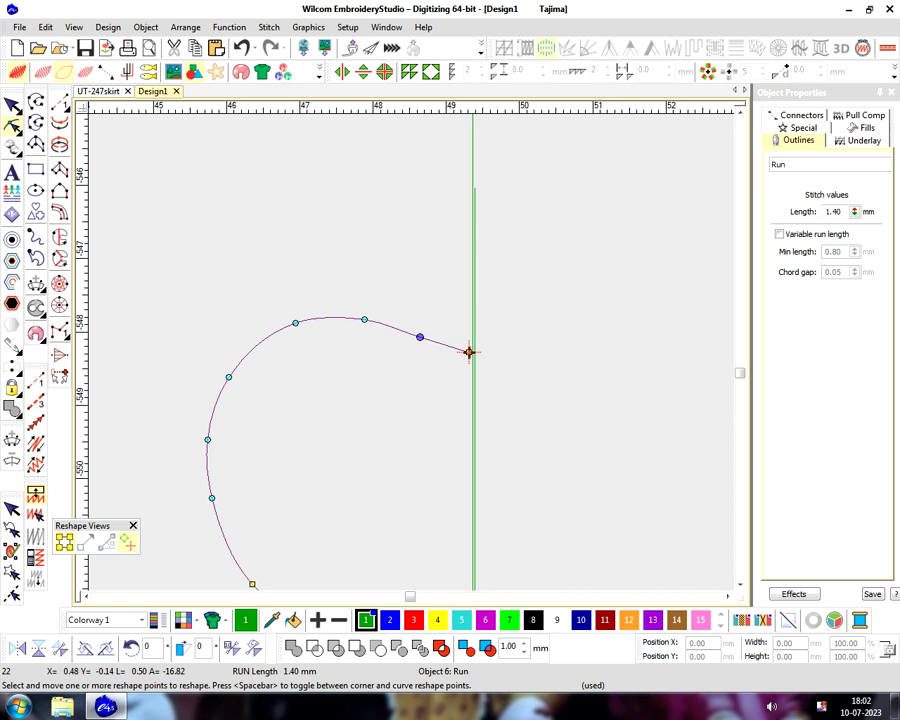
{"action": "left_click_drag", "start_coordinate": [420, 337], "coordinate": [438, 346]}
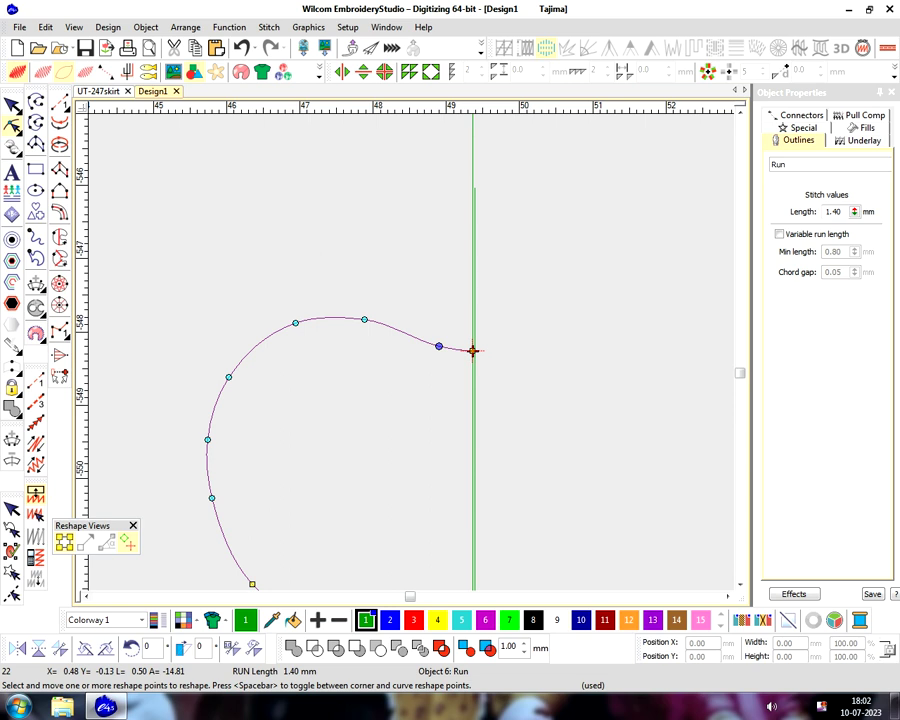
Refine the nodes along the petal half's upper curve into a smoother arc and finish reshaping
{"action": "key", "text": "ctrl+z"}
{"action": "key", "text": "ctrl+z"}
{"action": "key", "text": "ctrl+z"}
{"action": "key", "text": "ctrl+z"}
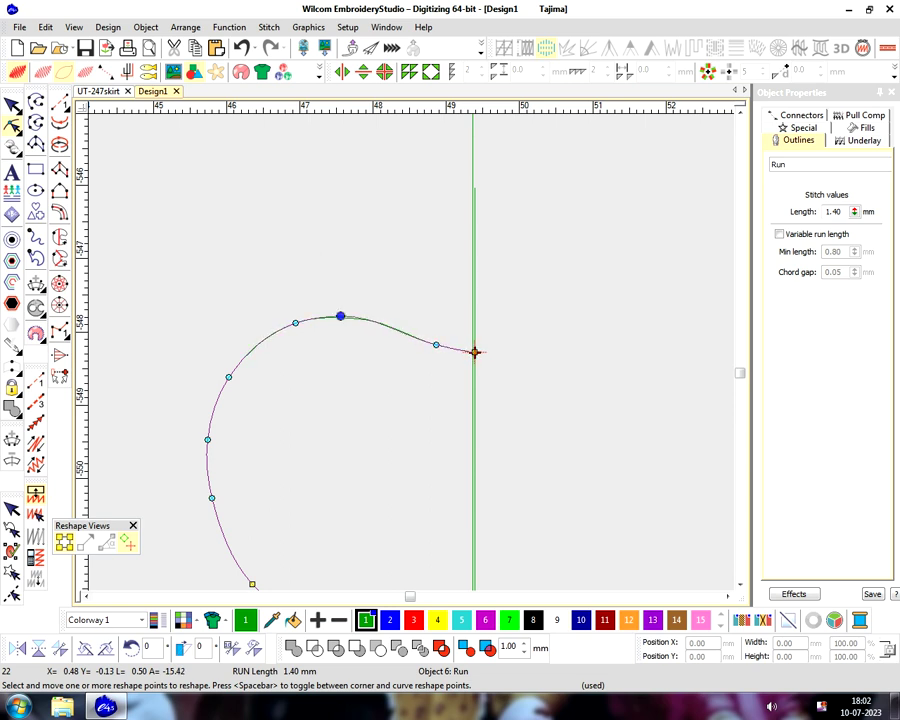
{"action": "key", "text": "ctrl+z"}
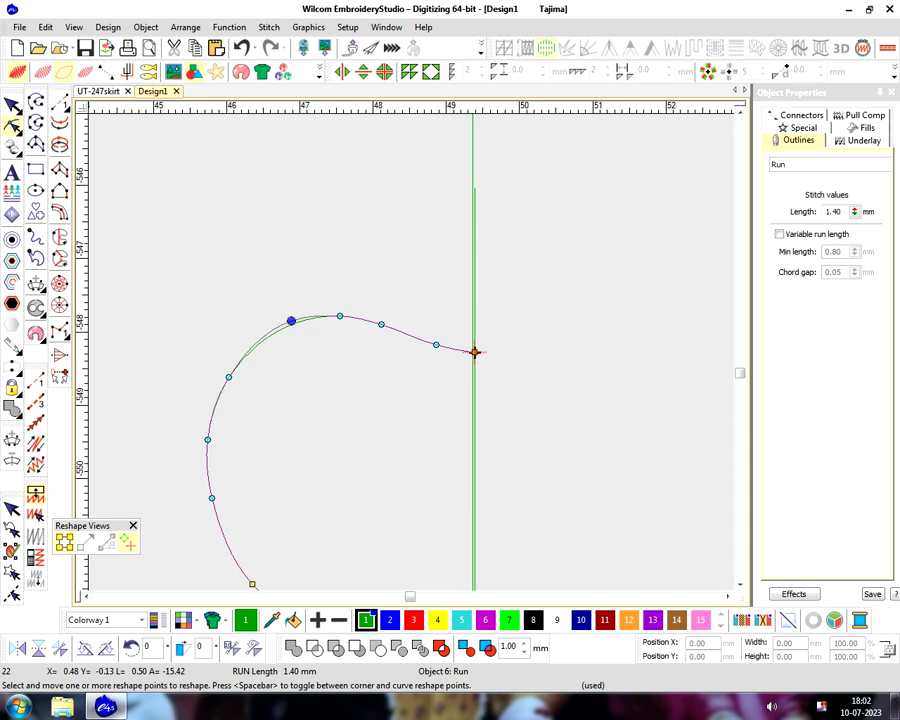
{"action": "key", "text": "shift+z"}
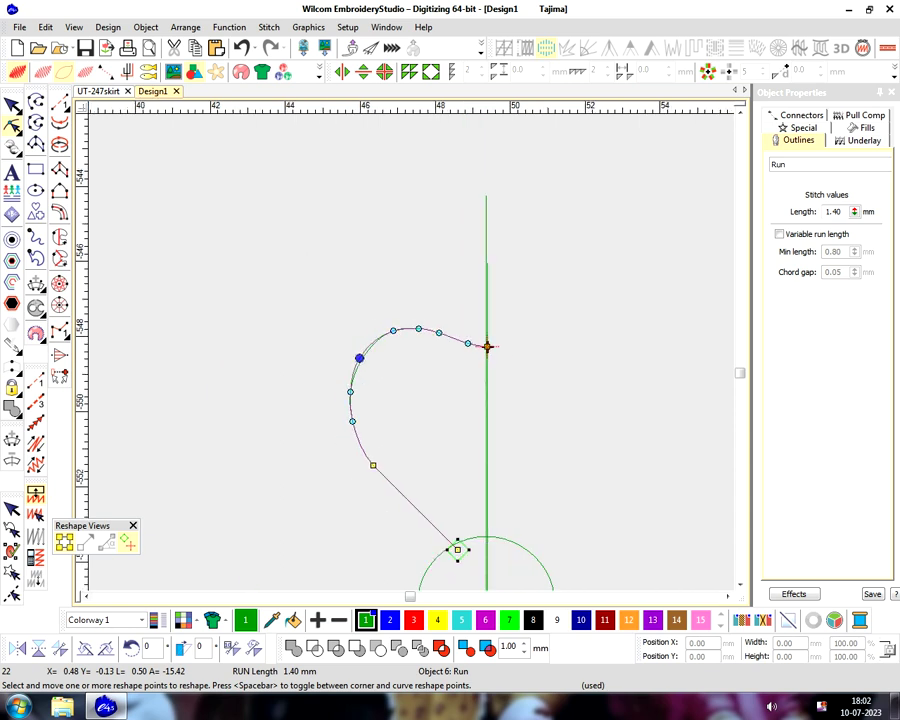
{"action": "key", "text": "Escape"}
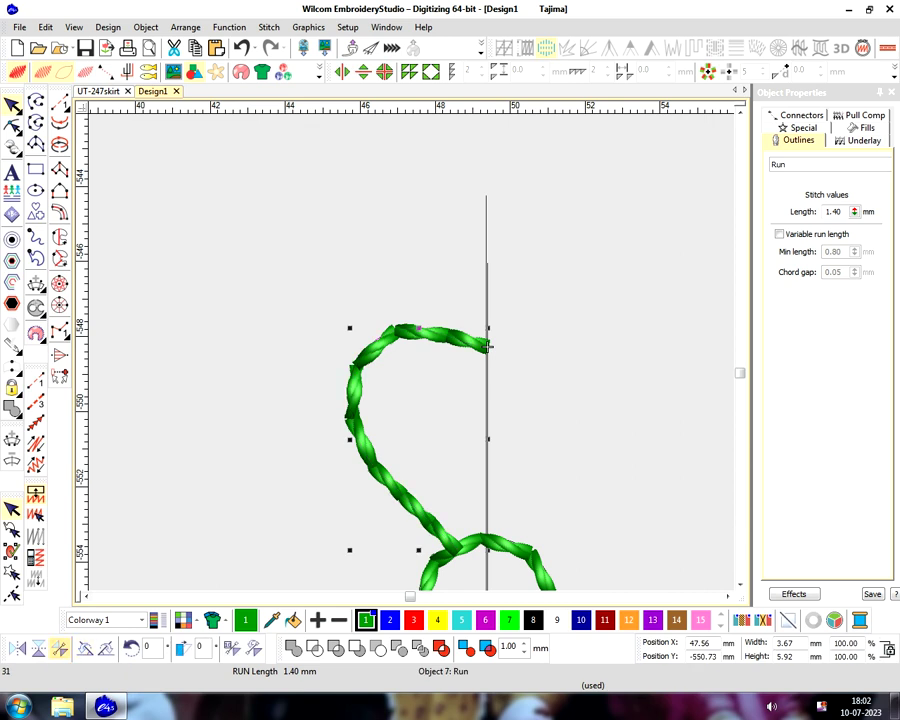
Mirror-copy the petal half about the vertical centre line to form the full heart-shaped petal
{"action": "left_click", "coordinate": [41, 456]}
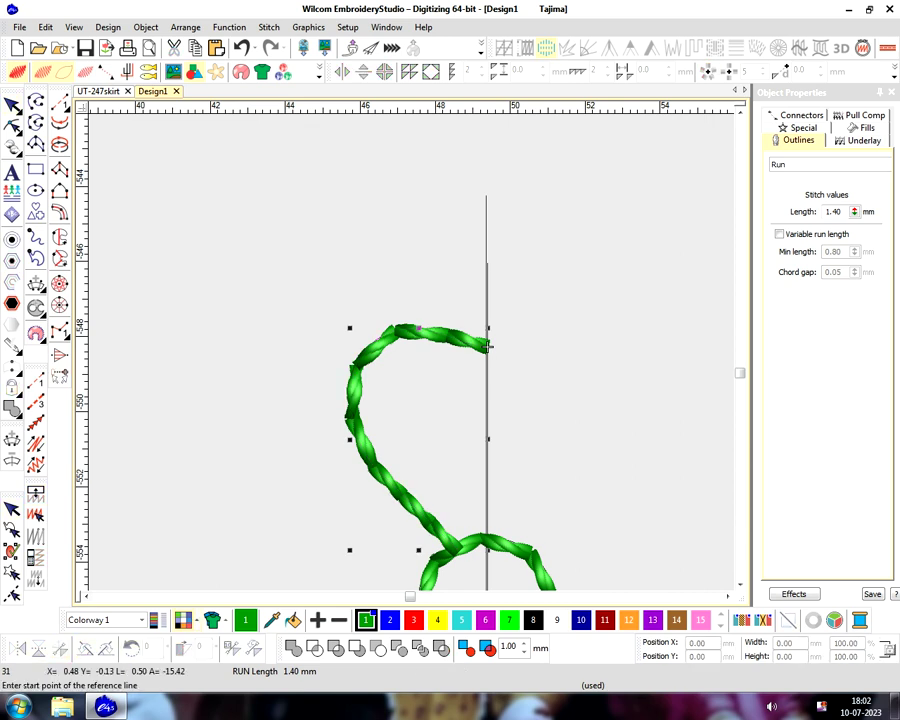
{"action": "left_click", "coordinate": [486, 176]}
{"action": "left_click", "coordinate": [494, 563]}
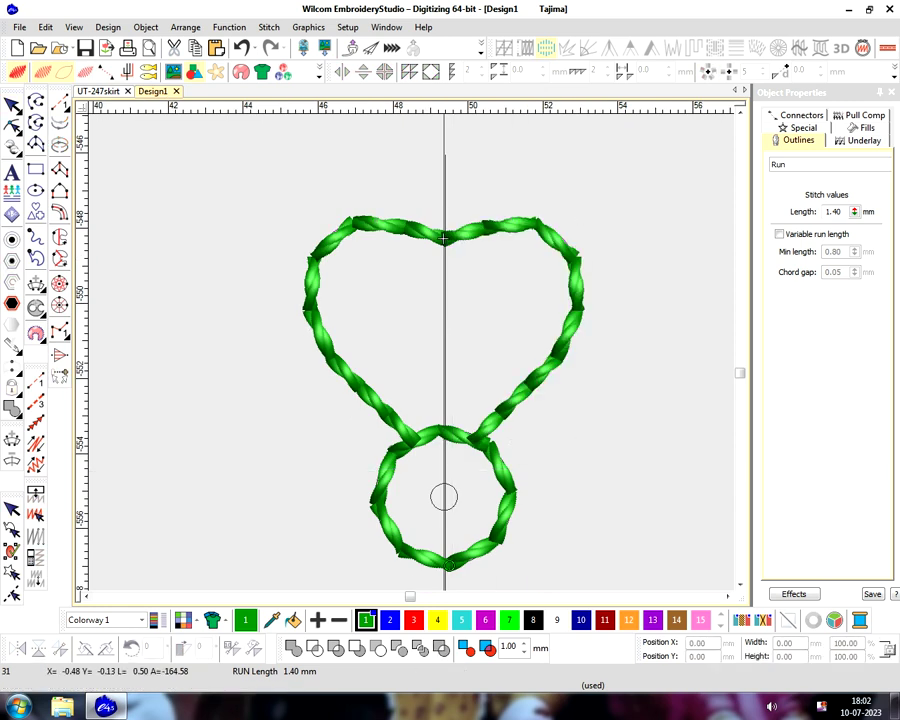
{"action": "left_click", "coordinate": [444, 238]}
Delete the duplicate vertical line overlapping the flower's centre line
{"action": "scroll", "coordinate": [444, 238], "scroll_direction": "down", "scroll_amount": 3}
{"action": "scroll", "coordinate": [412, 365], "scroll_direction": "up", "scroll_amount": 1}
{"action": "left_click", "coordinate": [434, 340]}
{"action": "key", "text": "Delete"}
{"action": "scroll", "coordinate": [434, 315], "scroll_direction": "up", "scroll_amount": 2}
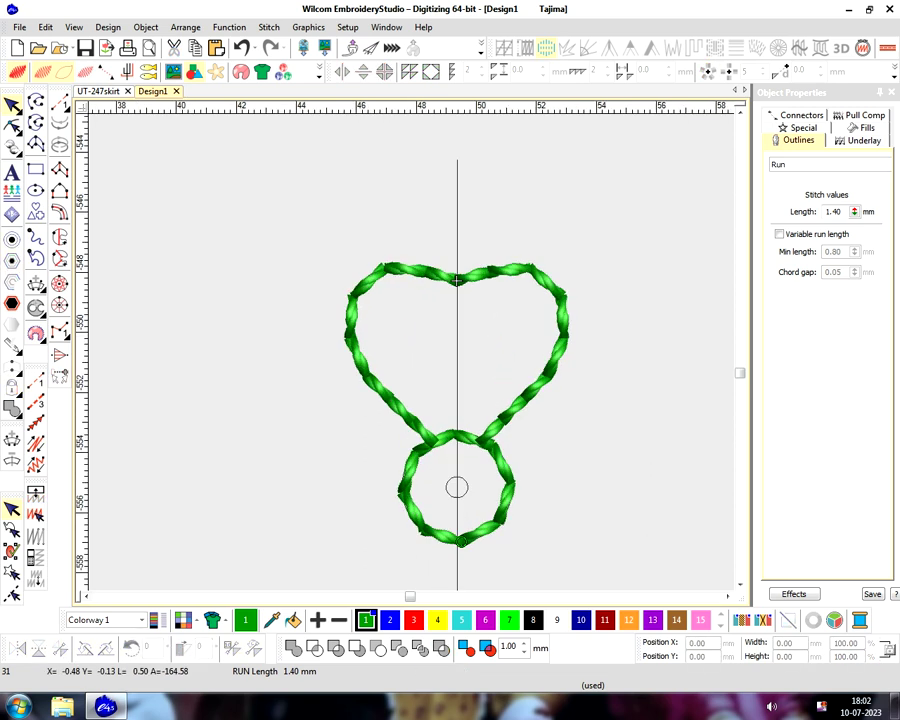
Select both halves of the heart-shaped petal and group them
{"action": "left_click", "coordinate": [456, 278]}
{"action": "left_click", "coordinate": [456, 278], "text": "ctrl"}
{"action": "key", "text": "t"}
{"action": "scroll", "coordinate": [456, 280], "scroll_direction": "up", "scroll_amount": 1}
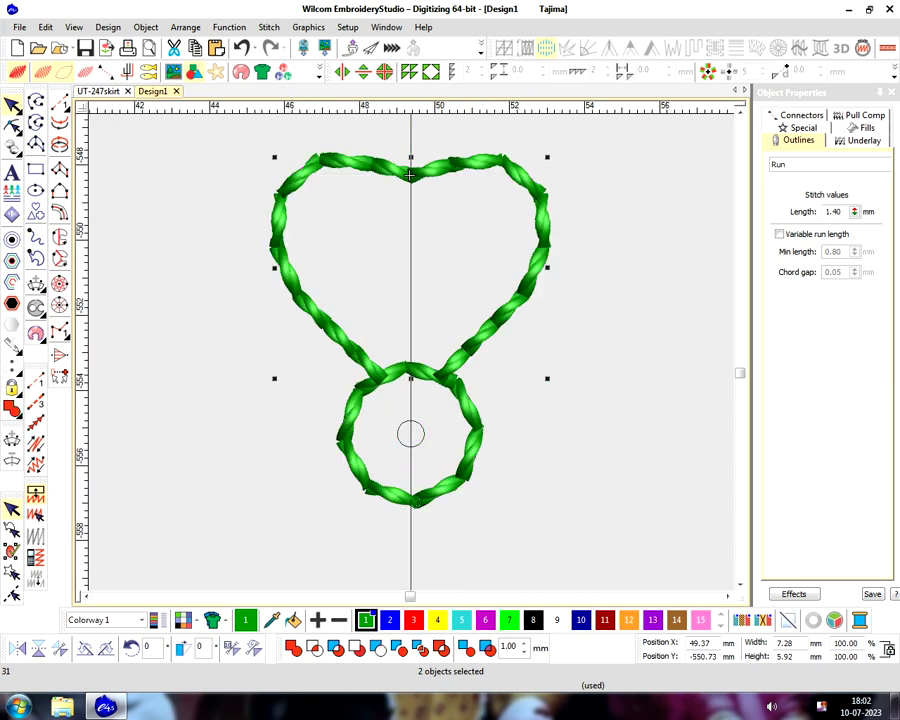
{"action": "key", "text": "ctrl+g"}
{"action": "scroll", "coordinate": [410, 175], "scroll_direction": "down", "scroll_amount": 1}
Create a five-point wreath of the petal group around the flower's centre over the background drawing
{"action": "key", "text": "d"}
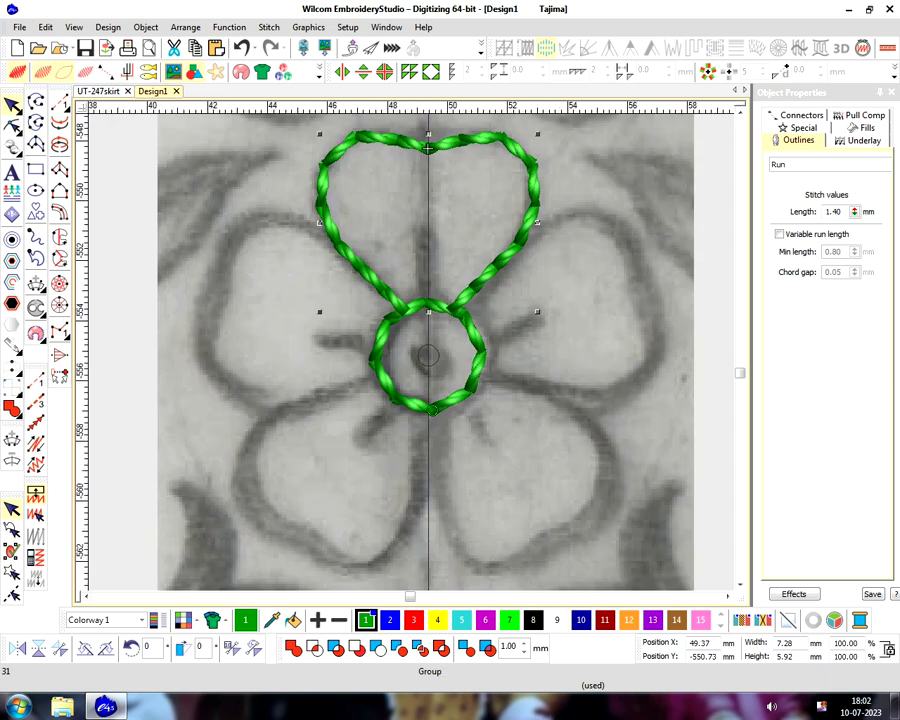
{"action": "key", "text": "w"}
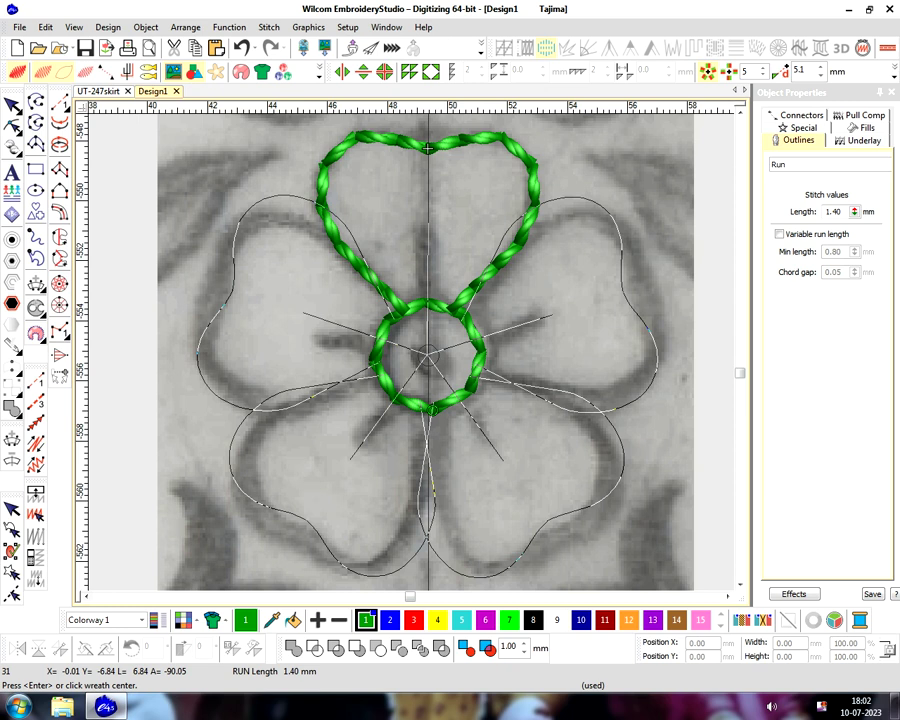
{"action": "key", "text": "Return"}
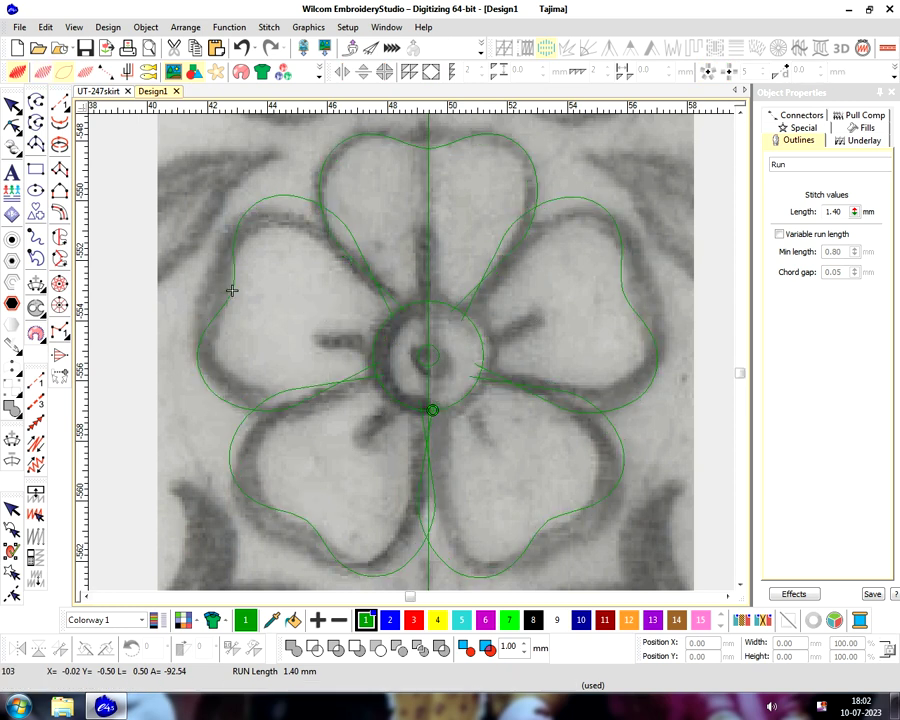
Narrow the upper petal group evenly about the centre line to about 6.5 mm wide
{"action": "scroll", "coordinate": [204, 408], "scroll_direction": "up", "scroll_amount": 2}
{"action": "key", "text": "Escape"}
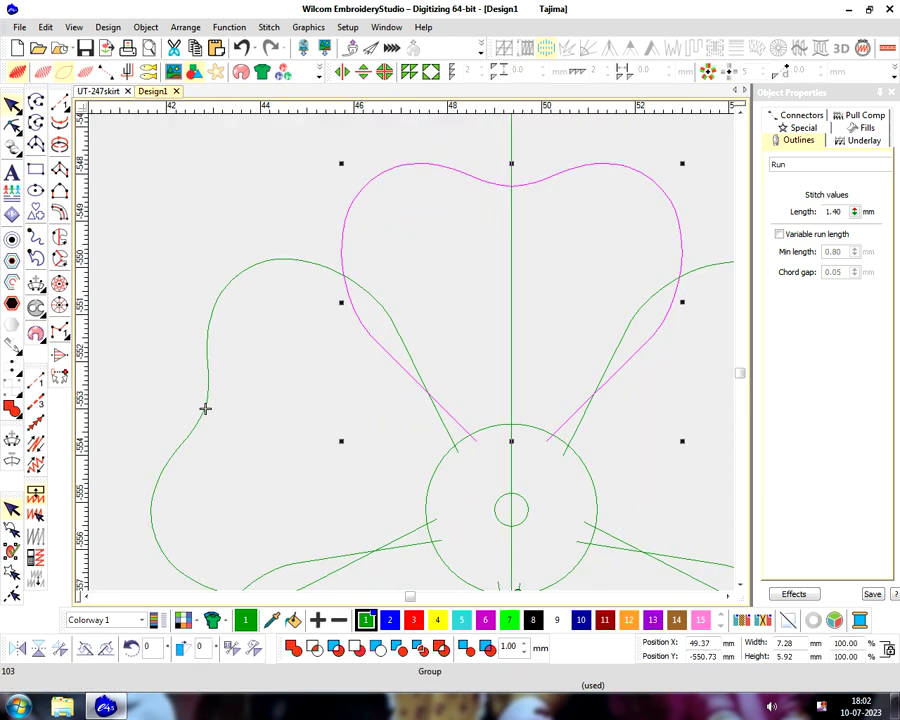
{"action": "left_click_drag", "start_coordinate": [682, 302], "coordinate": [663, 302]}
{"action": "scroll", "coordinate": [597, 520], "scroll_direction": "up", "scroll_amount": 1}
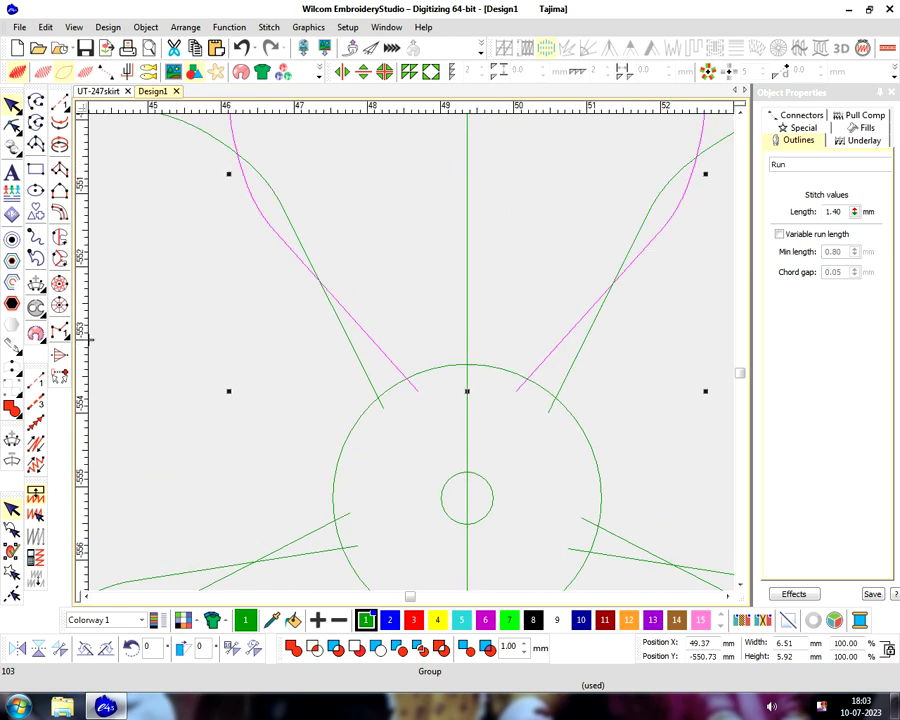
Move the left petal half's lower end outward along the centre circle and delete the mirrored right half
{"action": "key", "text": "h"}
{"action": "left_click_drag", "start_coordinate": [416, 386], "coordinate": [390, 388]}
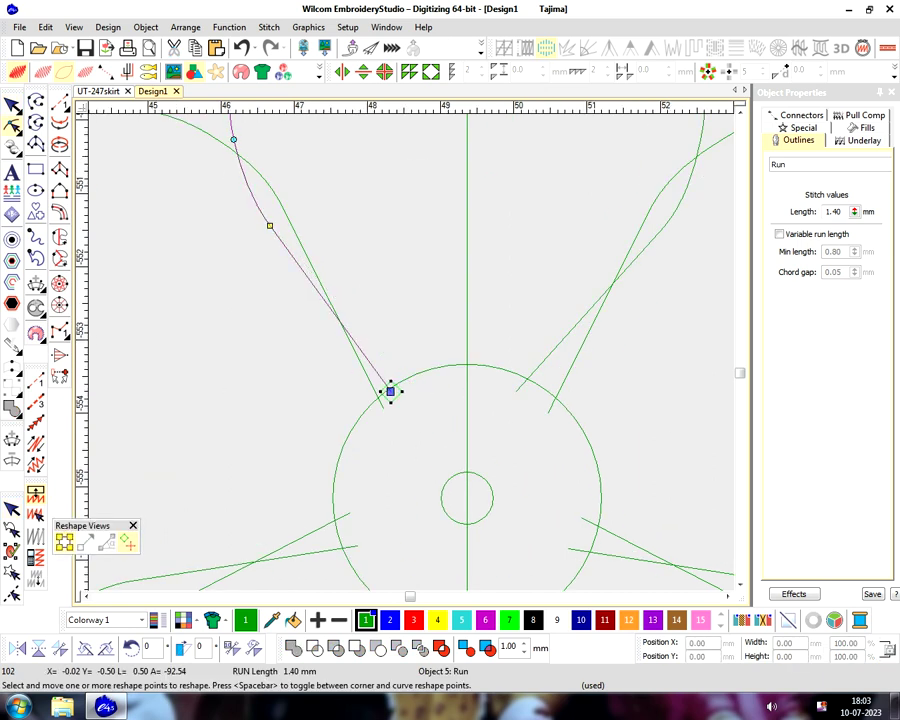
{"action": "left_click", "coordinate": [516, 391]}
{"action": "key", "text": "Escape"}
Delete the wreath's side and lower petal copies, keeping only the upper left petal half
{"action": "scroll", "coordinate": [265, 382], "scroll_direction": "down", "scroll_amount": 3}
{"action": "key", "text": "Escape"}
{"action": "key", "text": "Tab"}
{"action": "key", "text": "Tab"}
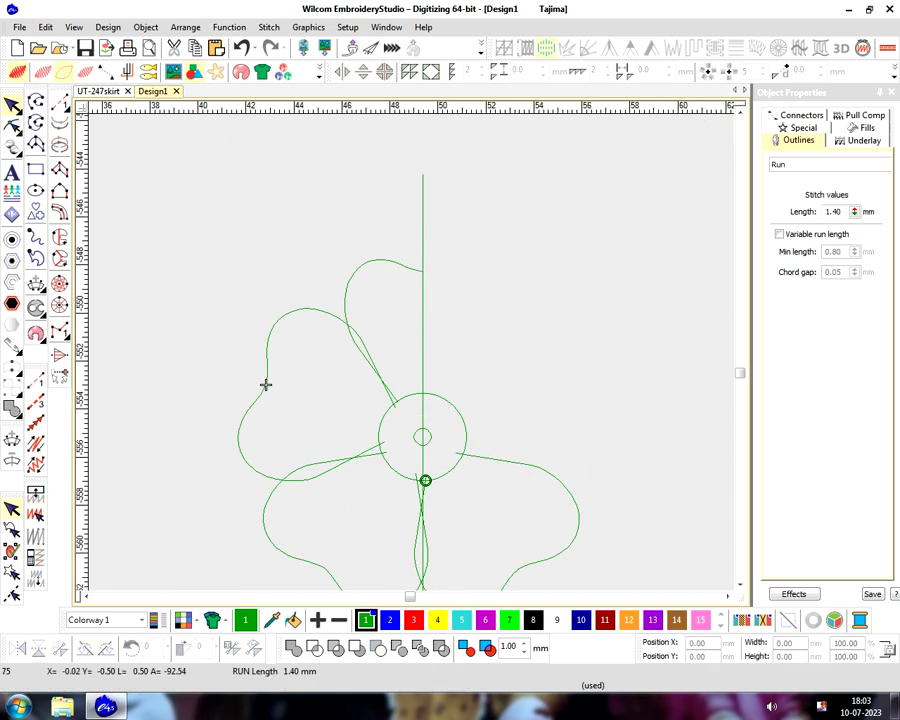
{"action": "left_click", "coordinate": [265, 385]}
{"action": "key", "text": "Delete"}
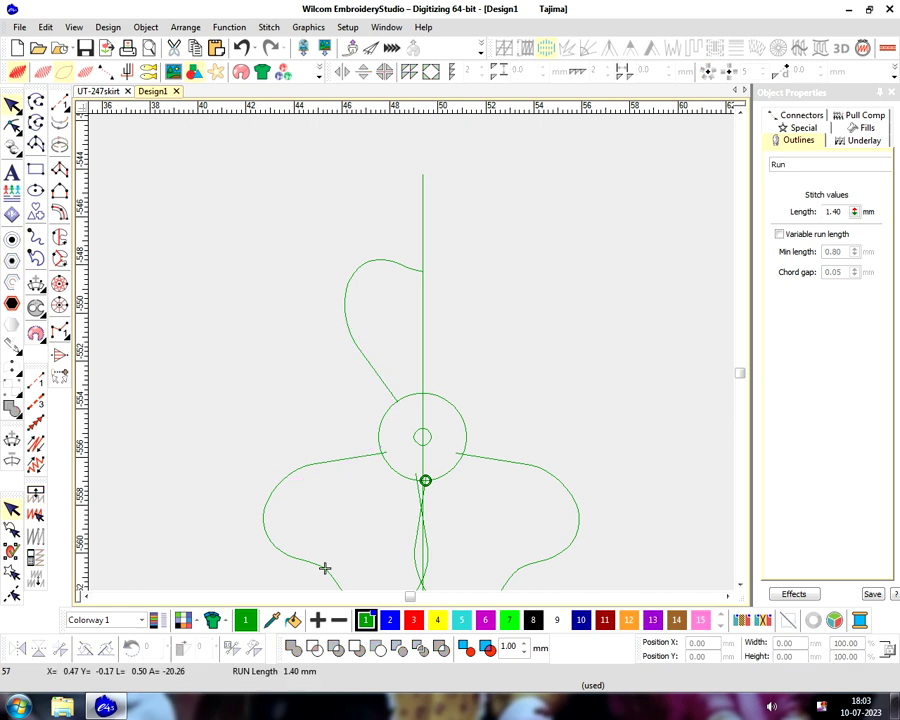
{"action": "left_click", "coordinate": [325, 568]}
{"action": "key", "text": "Delete"}
{"action": "left_click", "coordinate": [518, 568]}
{"action": "key", "text": "Delete"}
Reshape the remaining petal half by moving the two nodes on its outer side slightly outward
{"action": "left_click", "coordinate": [423, 270]}
{"action": "scroll", "coordinate": [522, 300], "scroll_direction": "up", "scroll_amount": 2}
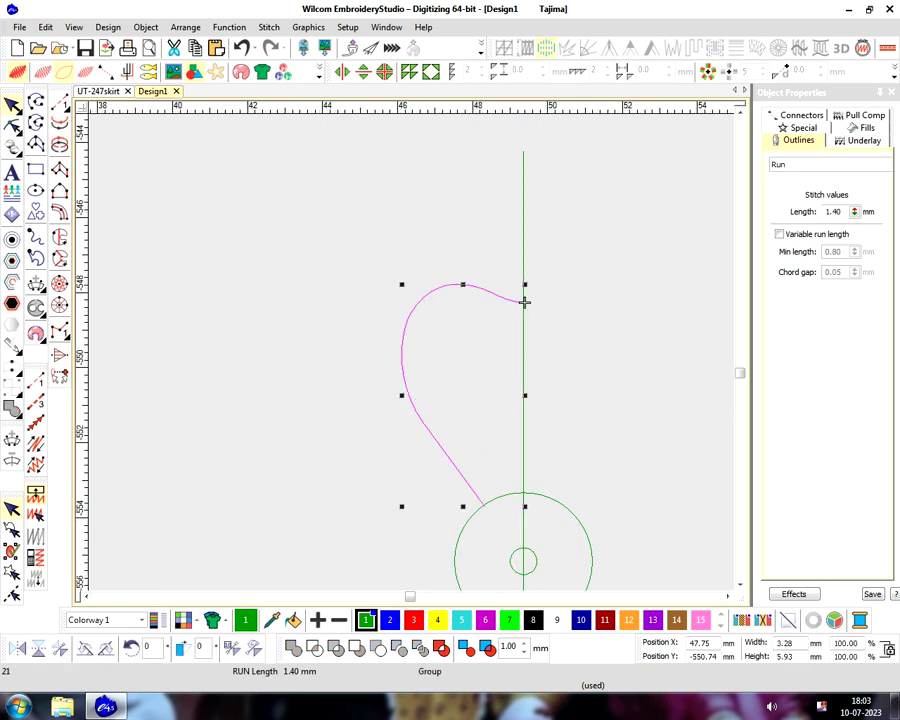
{"action": "key", "text": "h"}
{"action": "scroll", "coordinate": [632, 262], "scroll_direction": "up", "scroll_amount": 3}
{"action": "left_click", "coordinate": [393, 349]}
{"action": "left_click_drag", "start_coordinate": [393, 349], "coordinate": [387, 349]}
{"action": "left_click", "coordinate": [397, 408]}
{"action": "left_click_drag", "start_coordinate": [397, 408], "coordinate": [392, 408]}
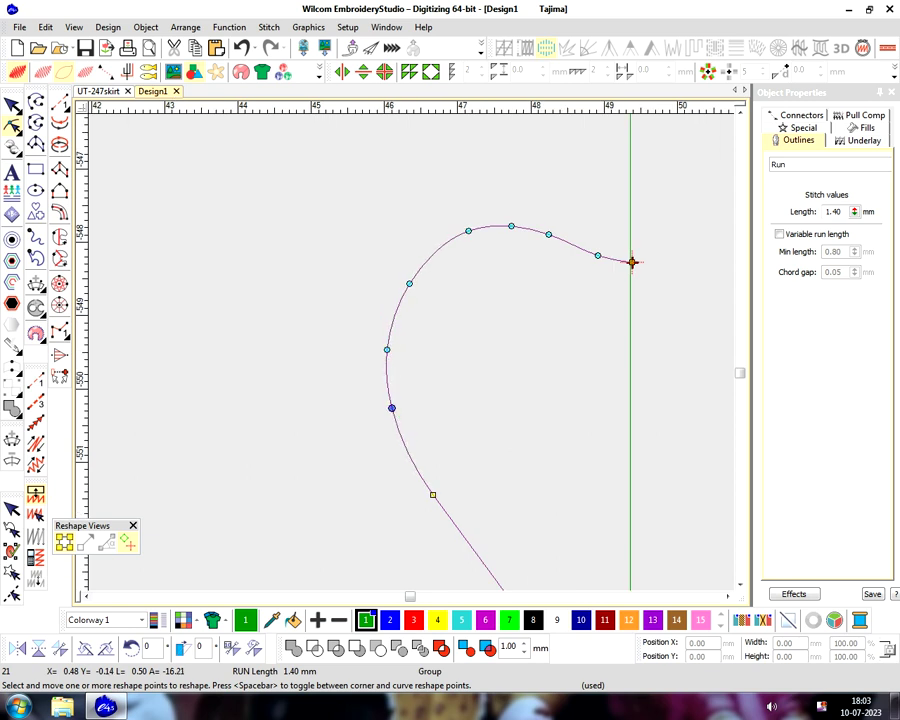
Adjust the shoulder and top nodes of the petal half to smooth its upper curve, and finish reshaping
{"action": "left_click_drag", "start_coordinate": [409, 284], "coordinate": [406, 284]}
{"action": "left_click", "coordinate": [468, 232]}
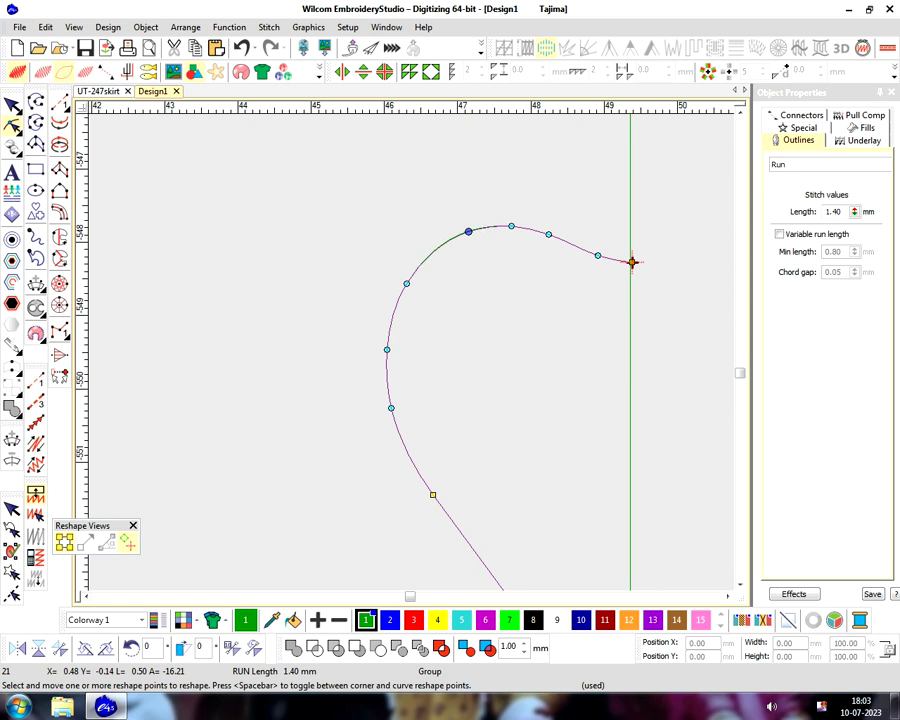
{"action": "scroll", "coordinate": [218, 431], "scroll_direction": "down", "scroll_amount": 2}
{"action": "left_click", "coordinate": [511, 227]}
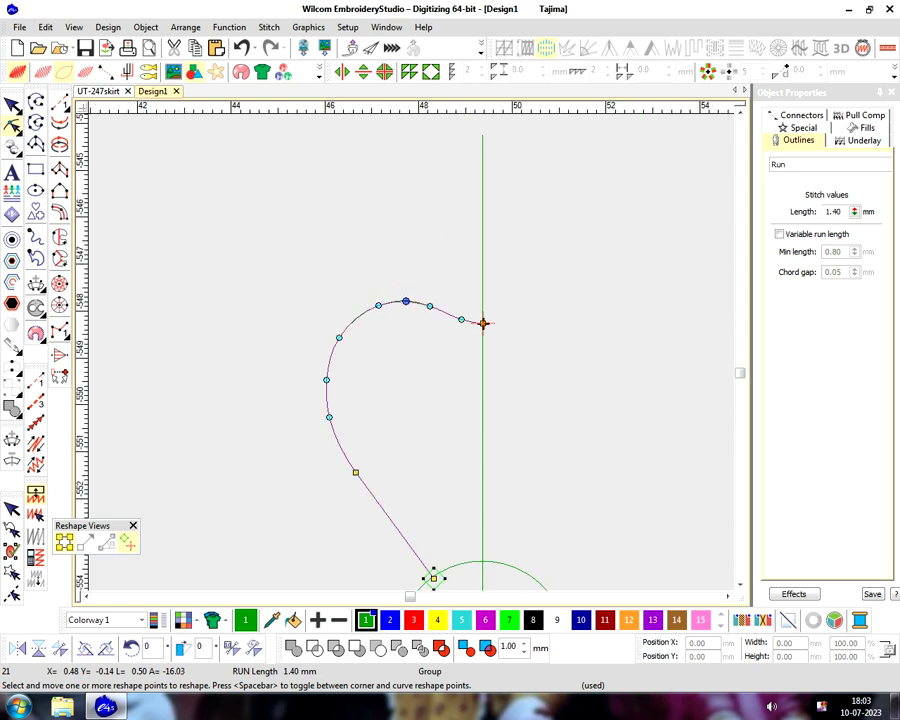
{"action": "key", "text": "Escape"}
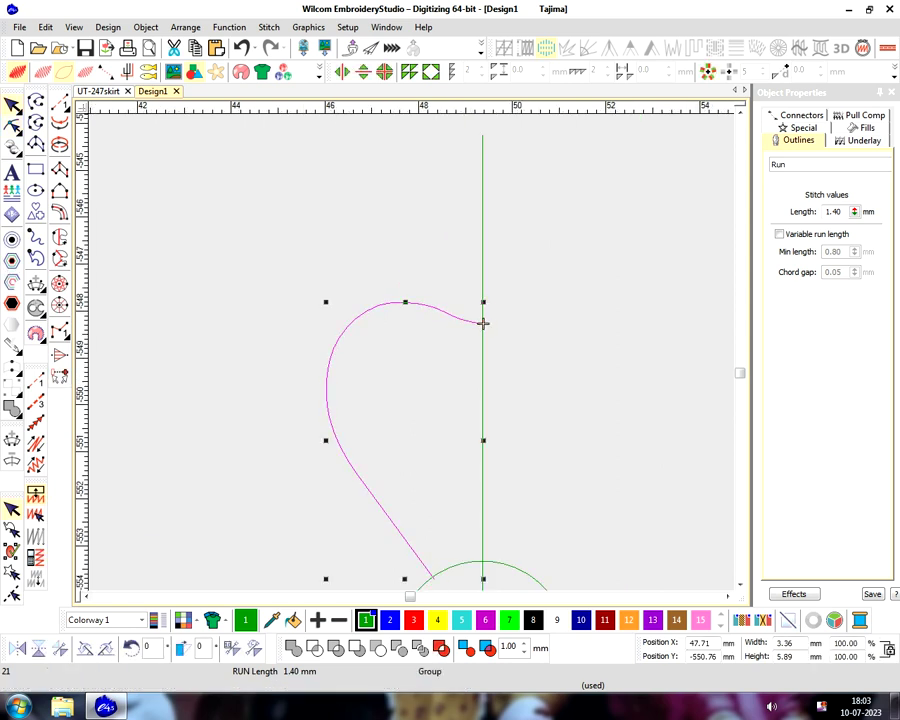
Mirror-copy the reshaped petal half about the vertical centre line and group the two halves
{"action": "key", "text": "m"}
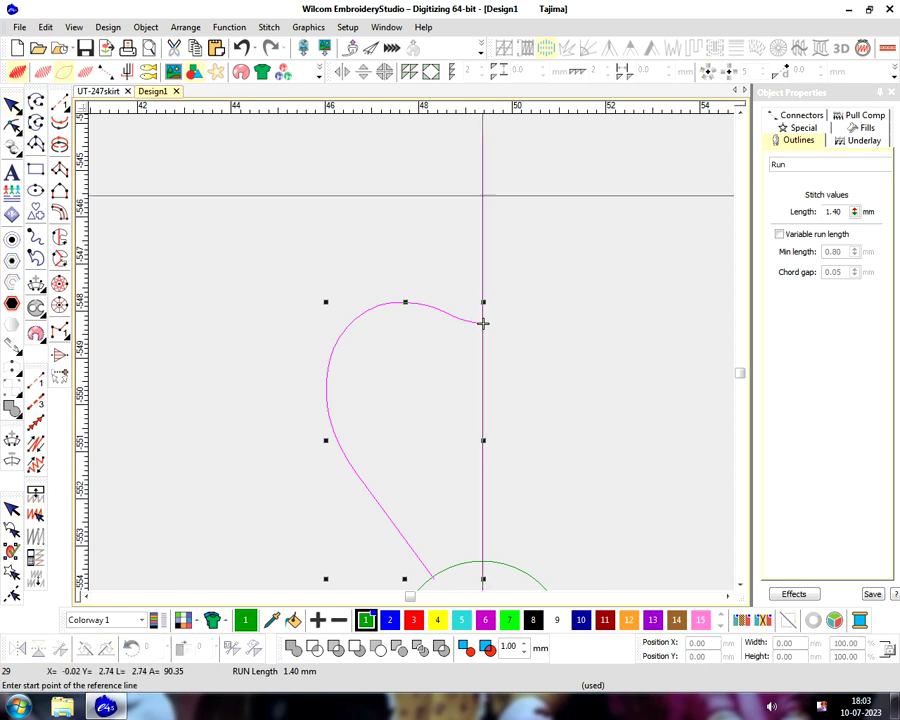
{"action": "left_click", "coordinate": [483, 323]}
{"action": "left_click", "coordinate": [482, 323]}
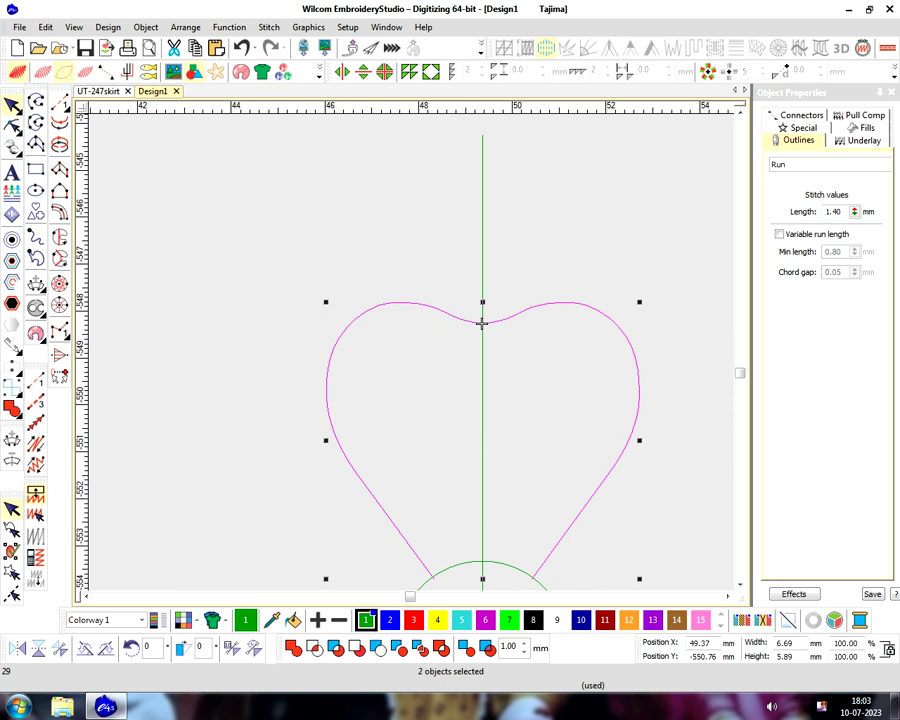
{"action": "scroll", "coordinate": [482, 323], "scroll_direction": "down", "scroll_amount": 2}
{"action": "key", "text": "ctrl+g"}
Create a five-point wreath of the regrouped petal around the centre circle and compare it with the background drawing
{"action": "scroll", "coordinate": [418, 116], "scroll_direction": "up", "scroll_amount": 2}
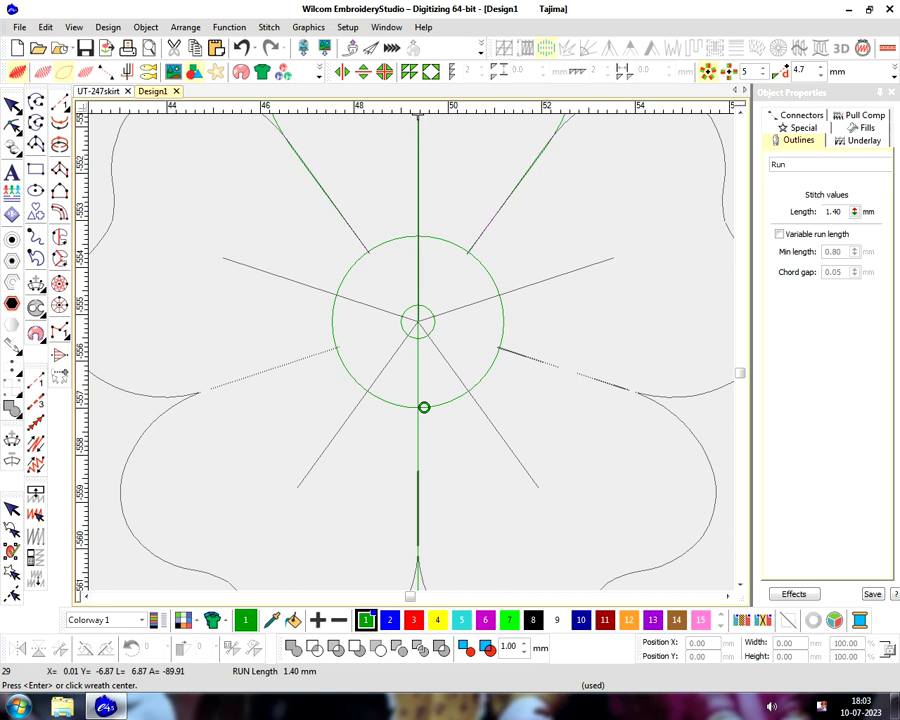
{"action": "key", "text": "Return"}
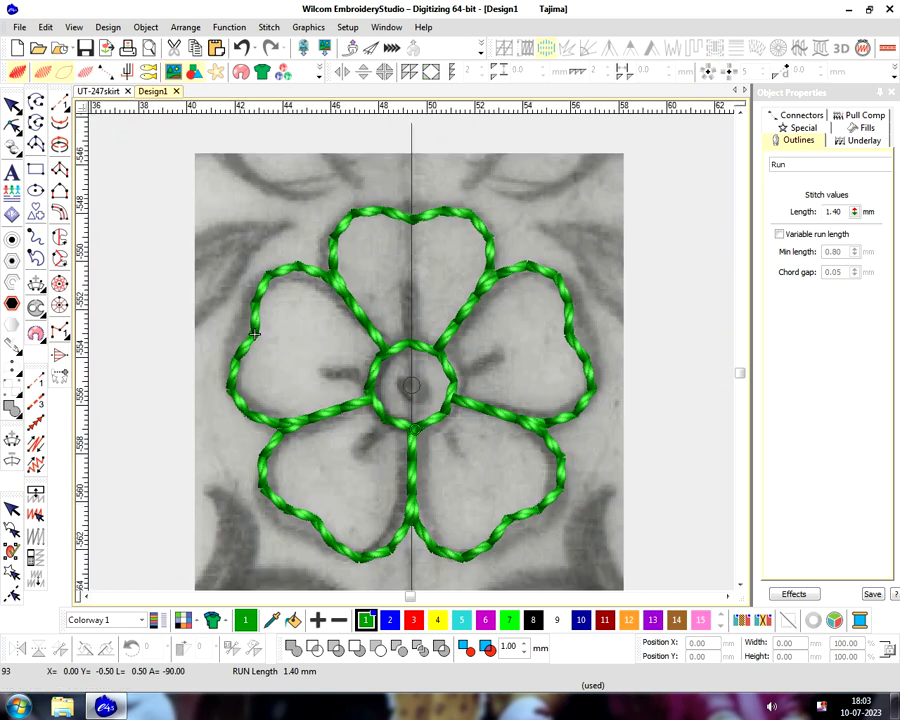
{"action": "scroll", "coordinate": [251, 331], "scroll_direction": "up", "scroll_amount": 2}
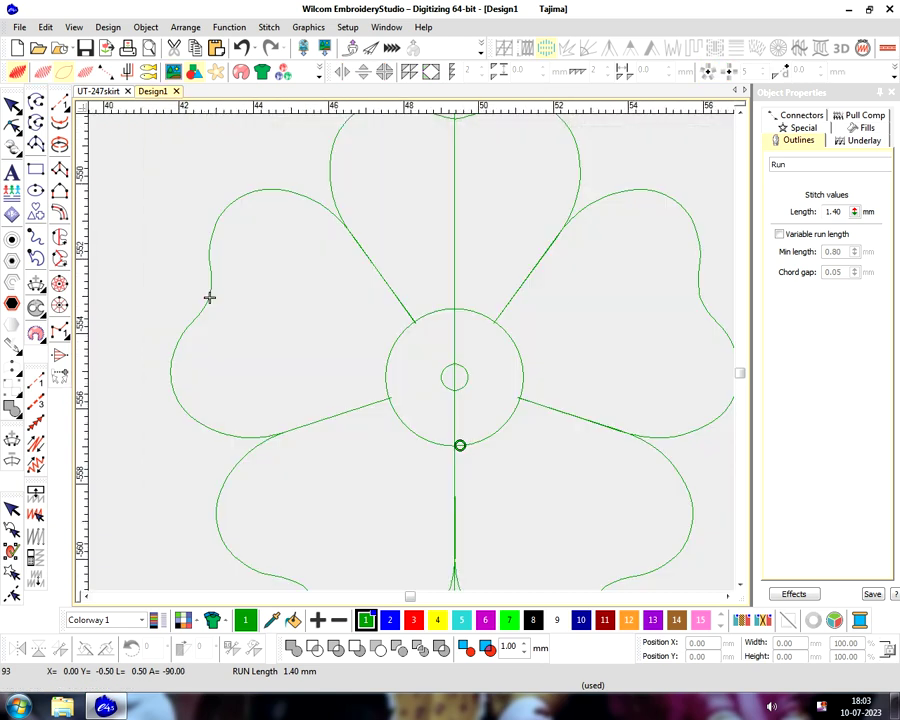
{"action": "scroll", "coordinate": [209, 297], "scroll_direction": "down", "scroll_amount": 2}
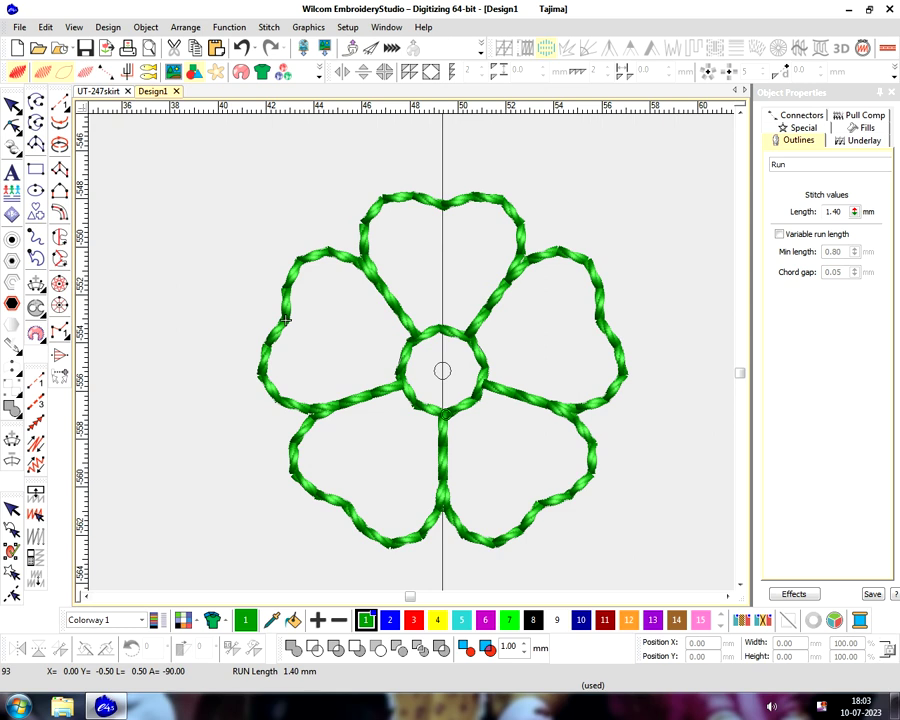
Undo the five-petal wreath and select the remaining petal outline
{"action": "key", "text": "ctrl+z"}
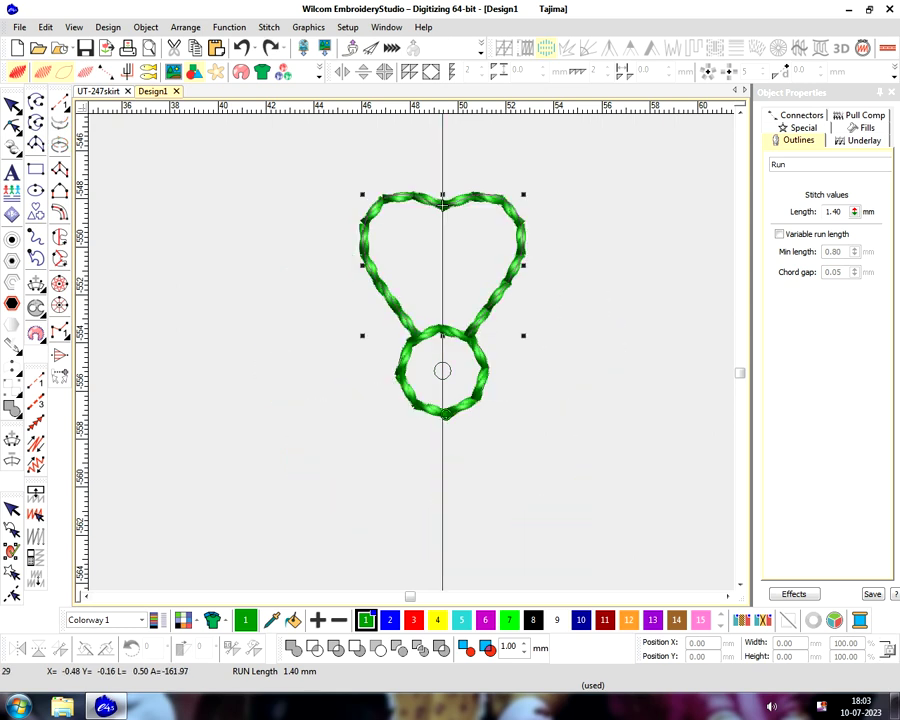
{"action": "left_click", "coordinate": [442, 204]}
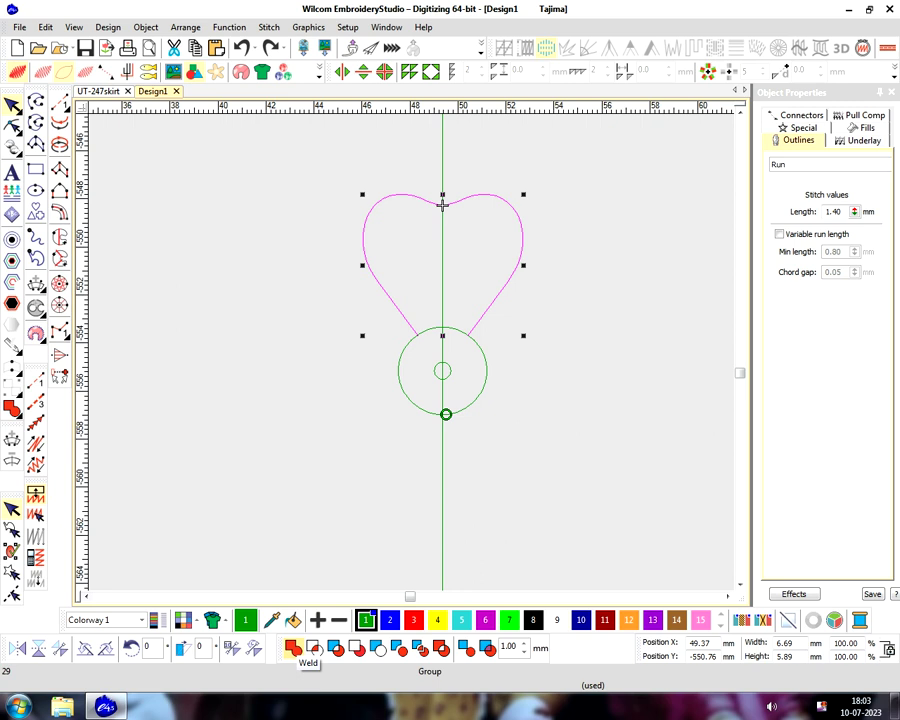
{"action": "scroll", "coordinate": [440, 338], "scroll_direction": "up", "scroll_amount": 2}
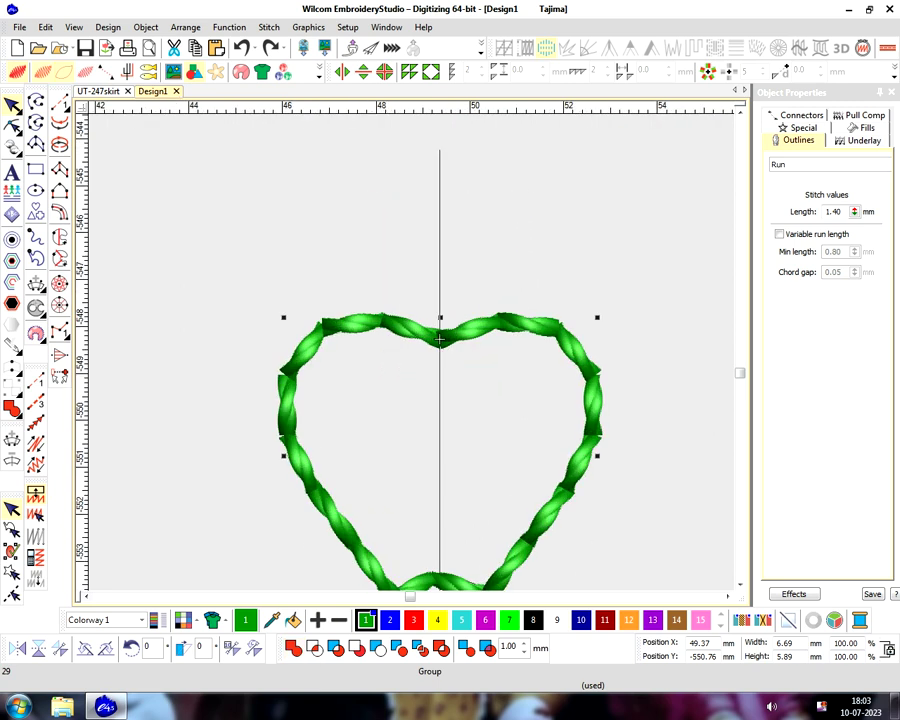
{"action": "scroll", "coordinate": [440, 338], "scroll_direction": "down", "scroll_amount": 2}
{"action": "scroll", "coordinate": [437, 338], "scroll_direction": "up", "scroll_amount": 1}
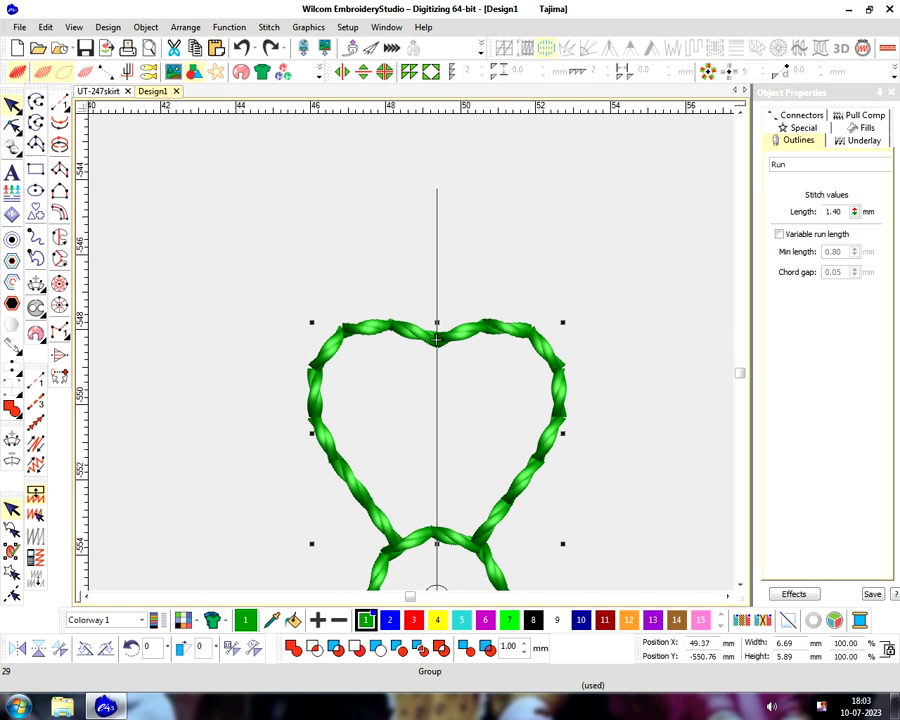
Lower the nodes around the notch at the petal's top centre slightly to smooth the dip, and finish reshaping
{"action": "key", "text": "h"}
{"action": "key", "text": "Escape"}
{"action": "key", "text": "h"}
{"action": "left_click_drag", "start_coordinate": [412, 310], "coordinate": [464, 364]}
{"action": "key", "text": "Down"}
{"action": "key", "text": "Down"}
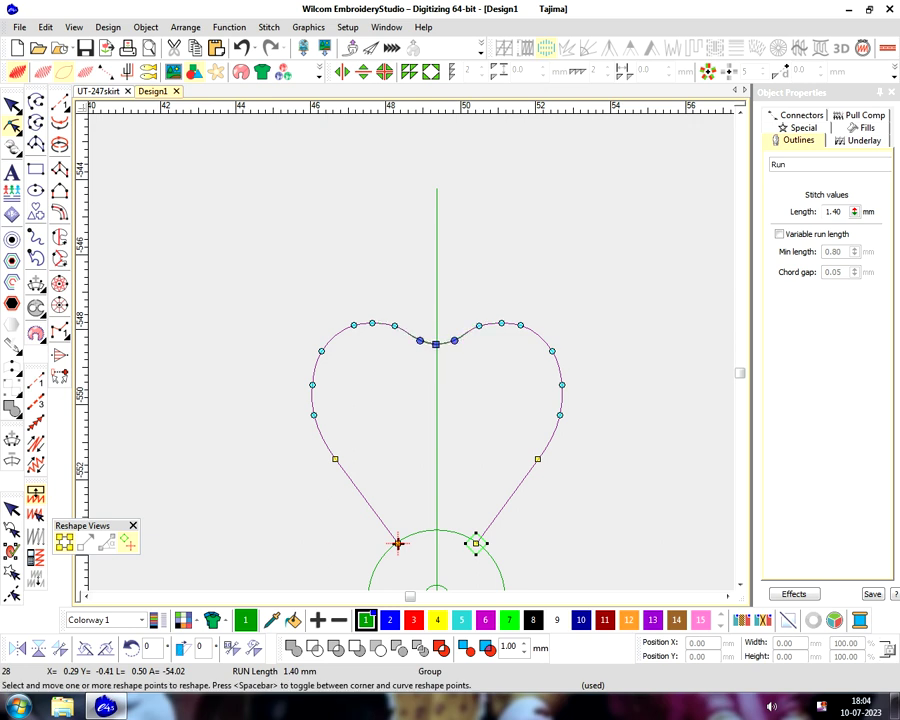
{"action": "left_click", "coordinate": [479, 325]}
{"action": "left_click", "coordinate": [394, 325]}
{"action": "key", "text": "Delete"}
{"action": "key", "text": "Escape"}
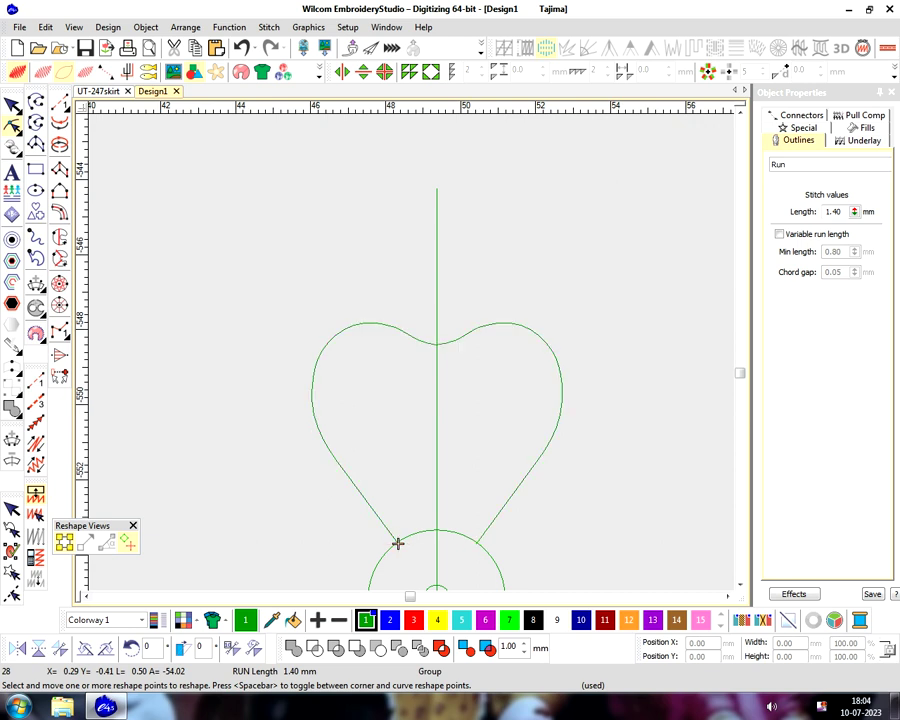
Check the petal against the background drawing, hide the drawing, and combine the two halves into one closed filled shape
{"action": "key", "text": "shift+t"}
{"action": "key", "text": "shift+z"}
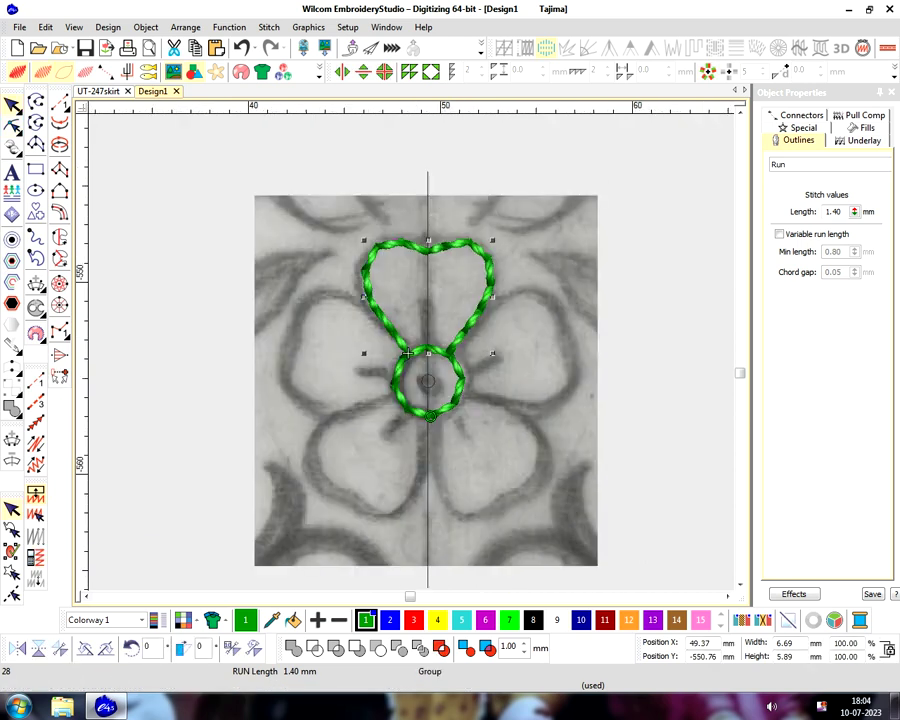
{"action": "key", "text": "d"}
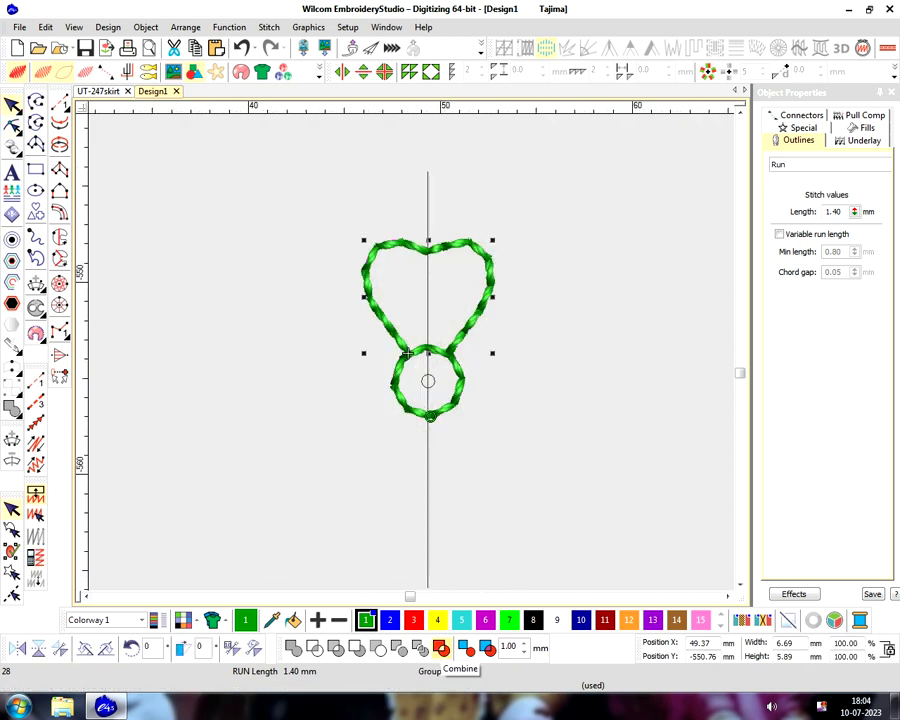
{"action": "left_click", "coordinate": [440, 648]}
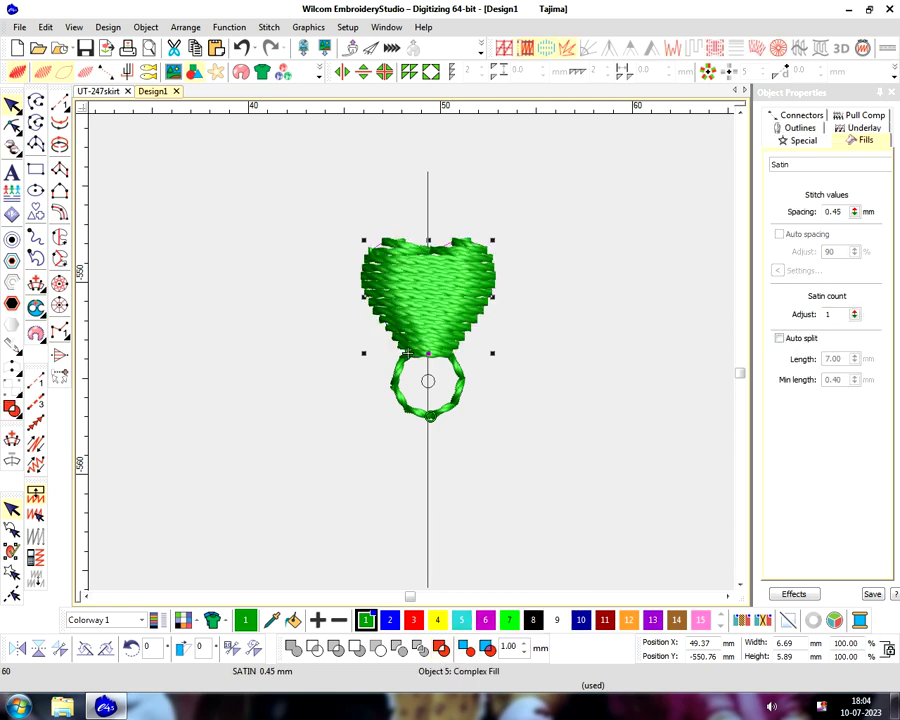
{"action": "scroll", "coordinate": [428, 233], "scroll_direction": "up", "scroll_amount": 2}
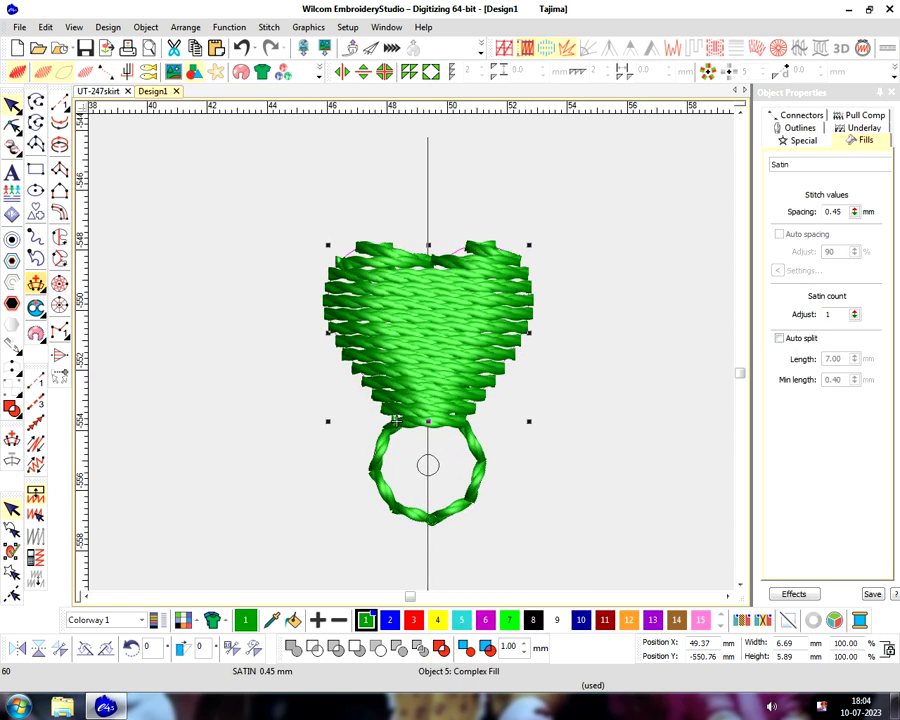
Add two stitch angles to the filled petal, one along each slanted side from the base to the outer curve
{"action": "key", "text": "a"}
{"action": "scroll", "coordinate": [397, 420], "scroll_direction": "up", "scroll_amount": 1}
{"action": "left_click", "coordinate": [404, 477]}
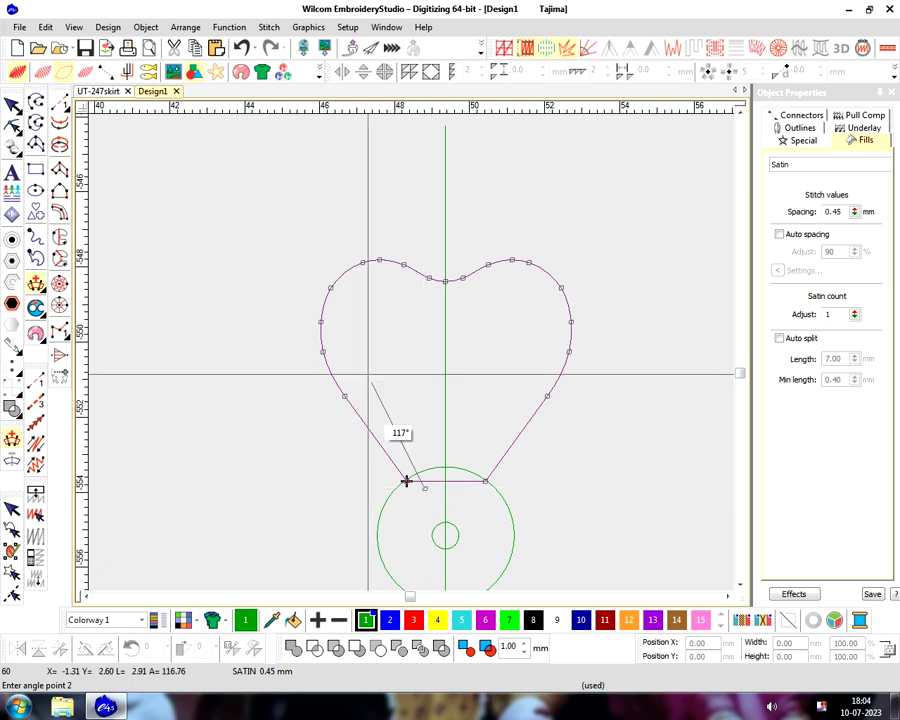
{"action": "left_click", "coordinate": [315, 335]}
{"action": "left_click", "coordinate": [470, 489]}
{"action": "left_click", "coordinate": [575, 329]}
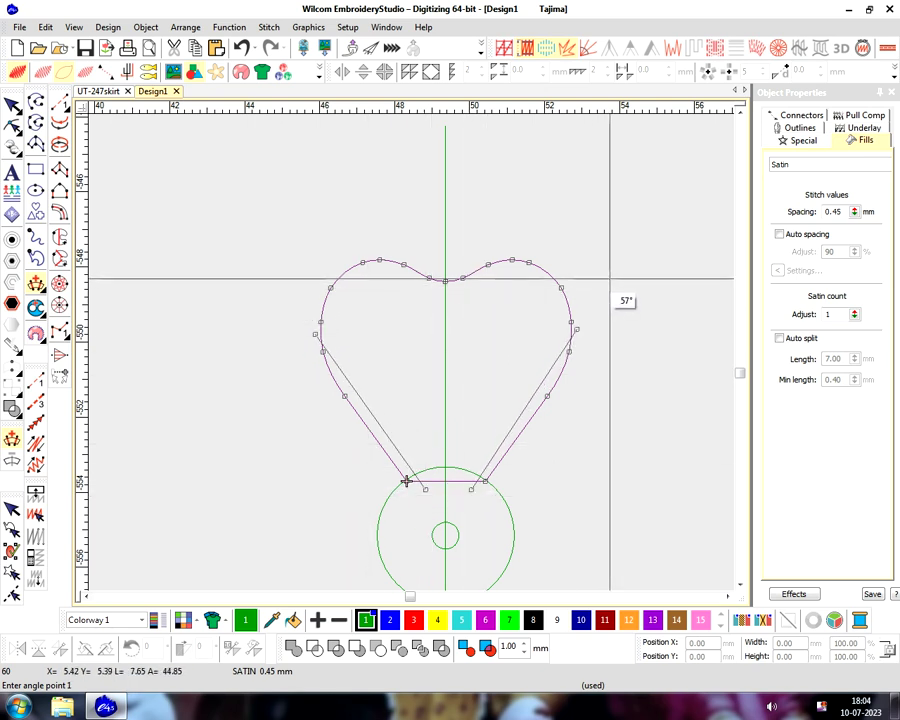
{"action": "key", "text": "Escape"}
Turn off stitch shortening for the satin petal and undo its displacement from the centre circle
{"action": "key", "text": "h"}
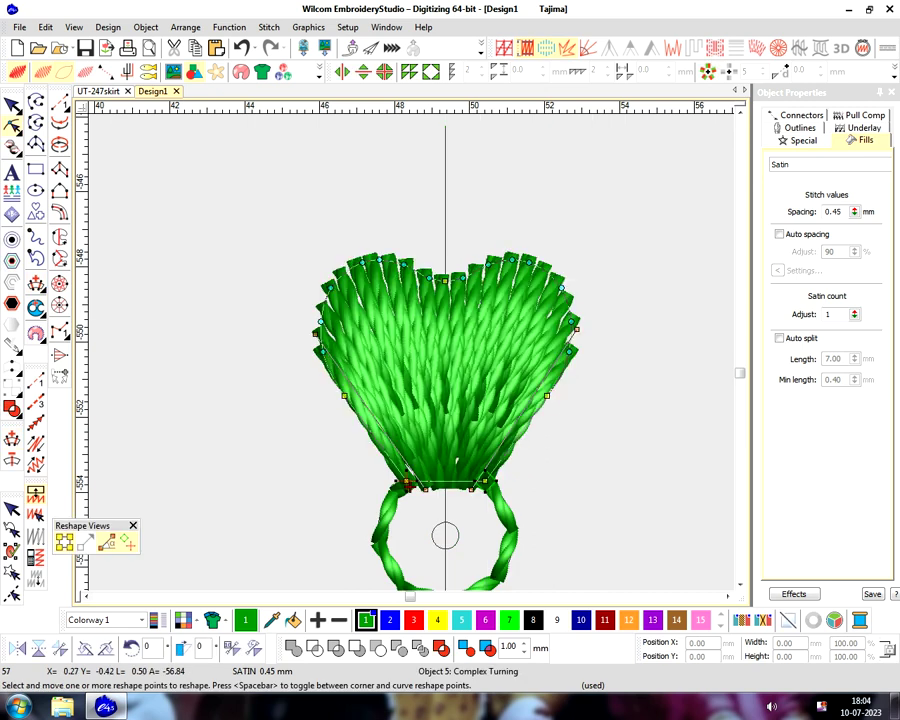
{"action": "scroll", "coordinate": [407, 484], "scroll_direction": "down", "scroll_amount": 2}
{"action": "left_click_drag", "start_coordinate": [415, 400], "coordinate": [505, 371]}
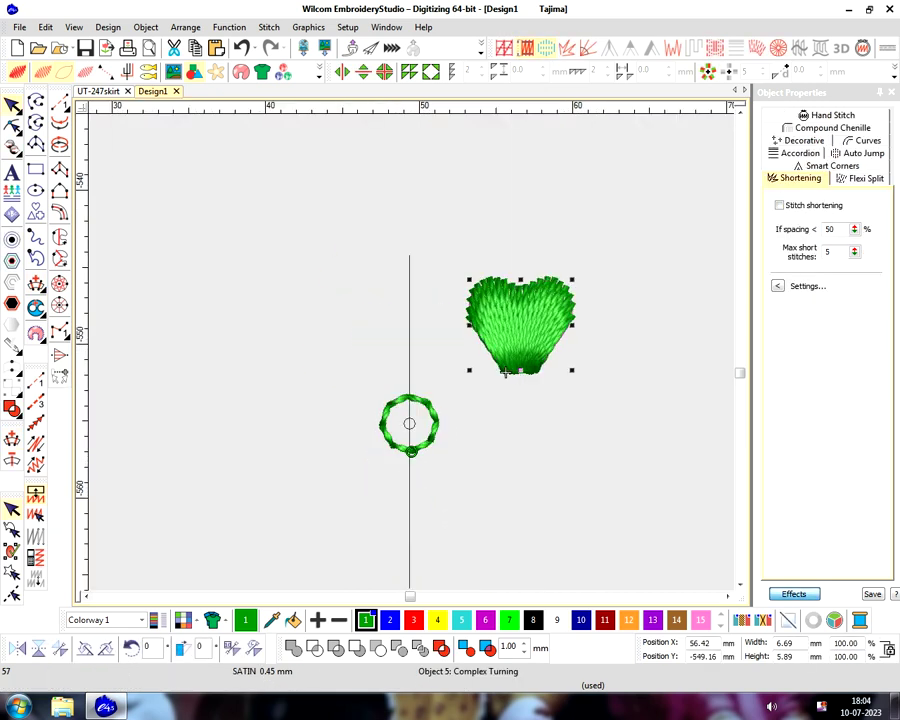
{"action": "key", "text": "ctrl+z"}
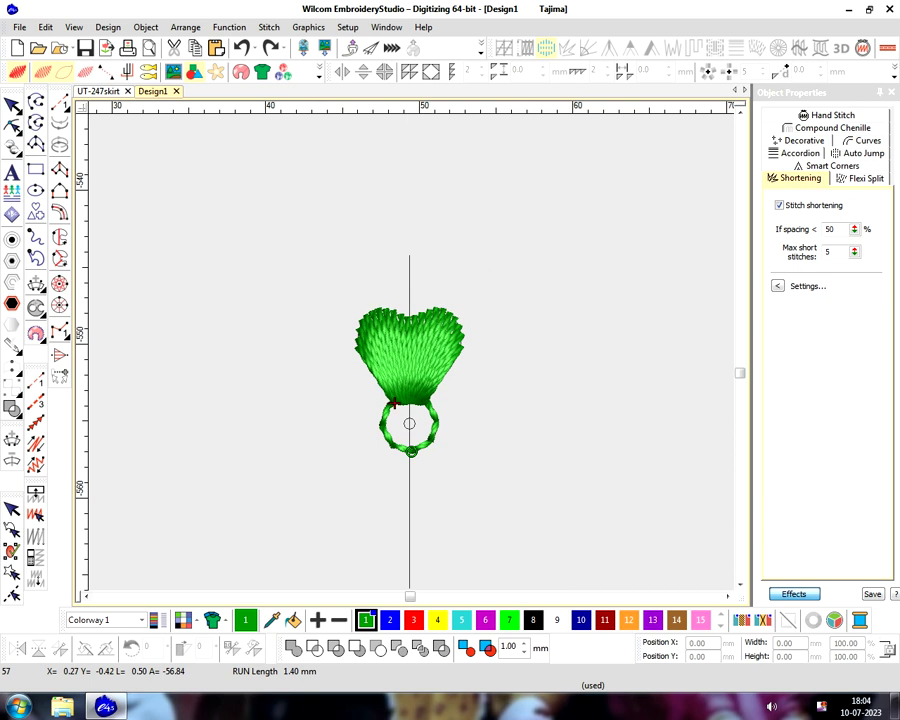
{"action": "left_click", "coordinate": [410, 424]}
{"action": "scroll", "coordinate": [410, 424], "scroll_direction": "up", "scroll_amount": 2}
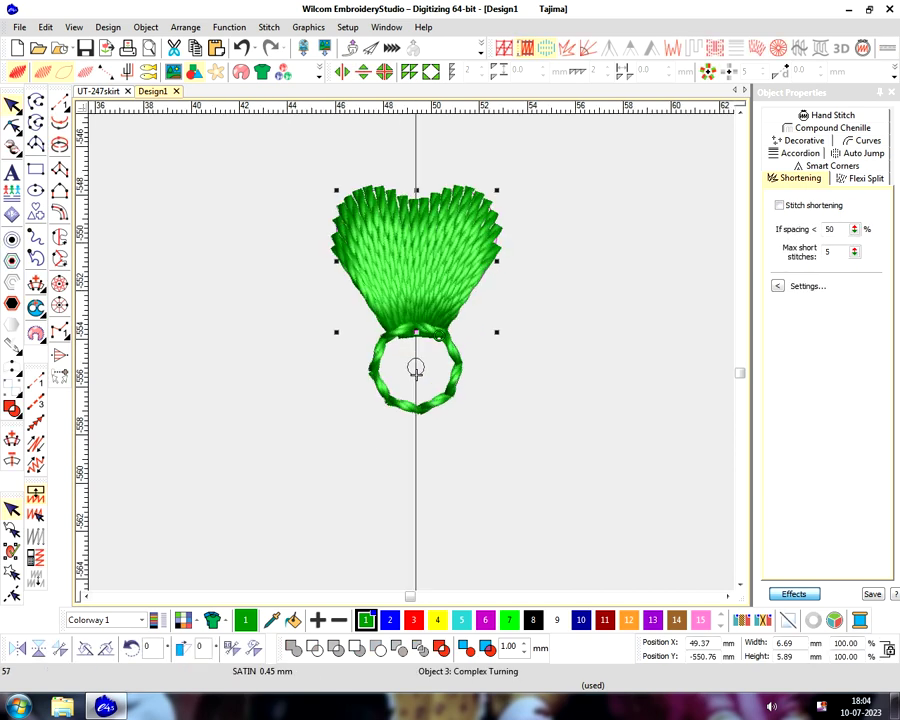
Curve the petal's base edge to follow the centre circle and move its two base corners slightly inside the circle
{"action": "key", "text": "Escape"}
{"action": "scroll", "coordinate": [382, 544], "scroll_direction": "up", "scroll_amount": 2}
{"action": "scroll", "coordinate": [402, 421], "scroll_direction": "down", "scroll_amount": 2}
{"action": "left_click", "coordinate": [380, 390]}
{"action": "scroll", "coordinate": [380, 390], "scroll_direction": "up", "scroll_amount": 5}
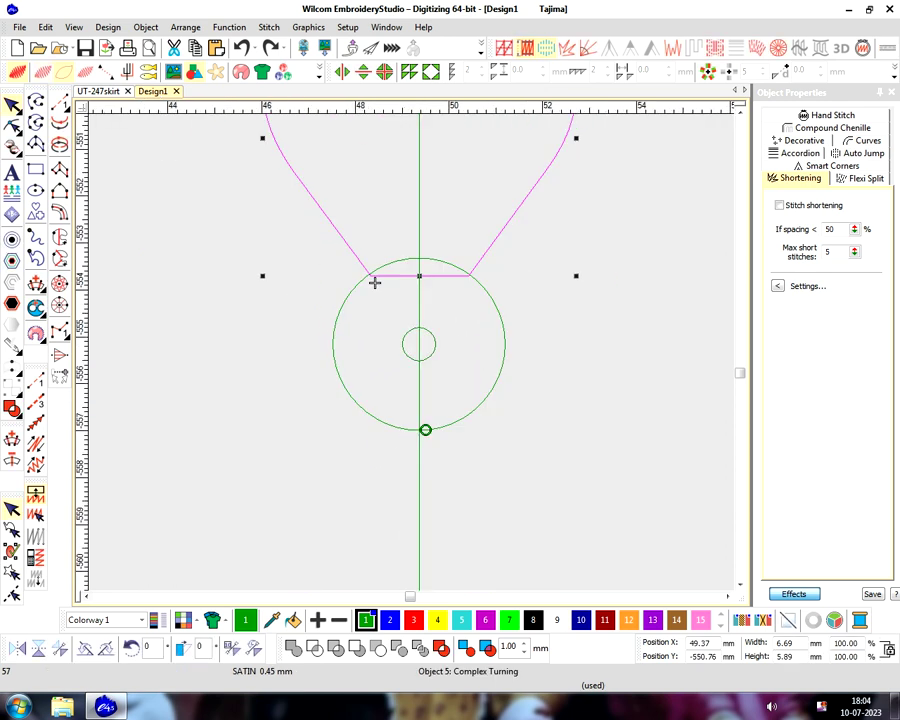
{"action": "key", "text": "h"}
{"action": "key", "text": "space"}
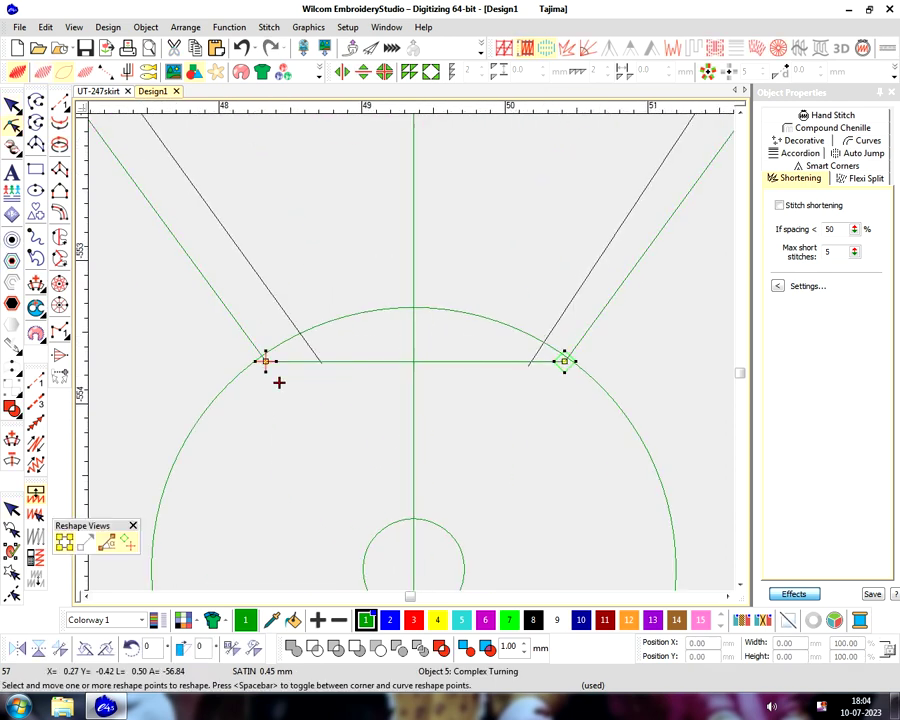
{"action": "left_click_drag", "start_coordinate": [279, 382], "coordinate": [285, 391]}
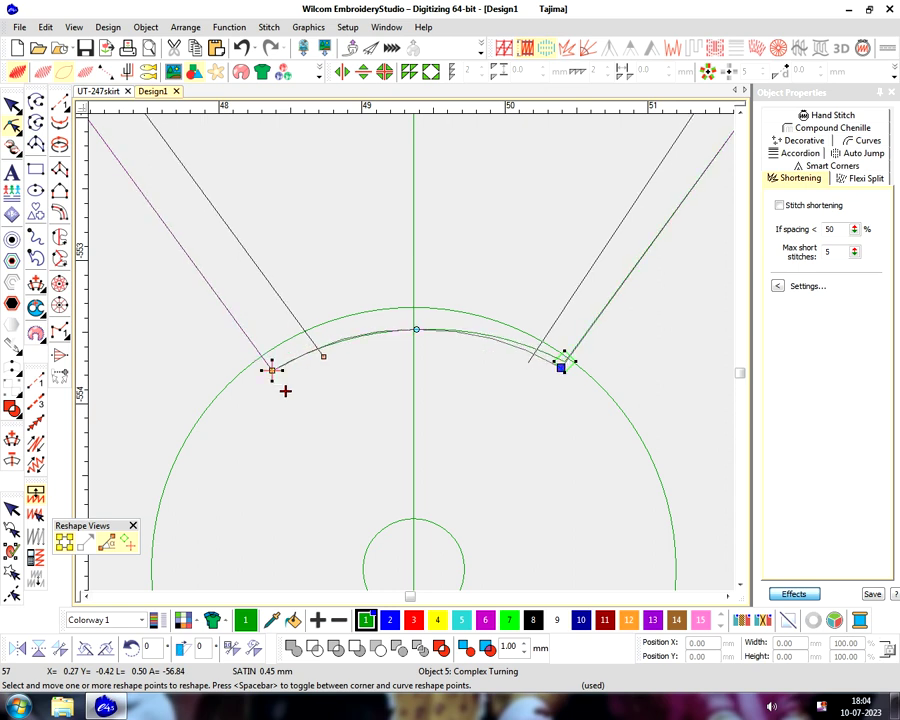
{"action": "scroll", "coordinate": [285, 391], "scroll_direction": "down", "scroll_amount": 2}
{"action": "key", "text": "Escape"}
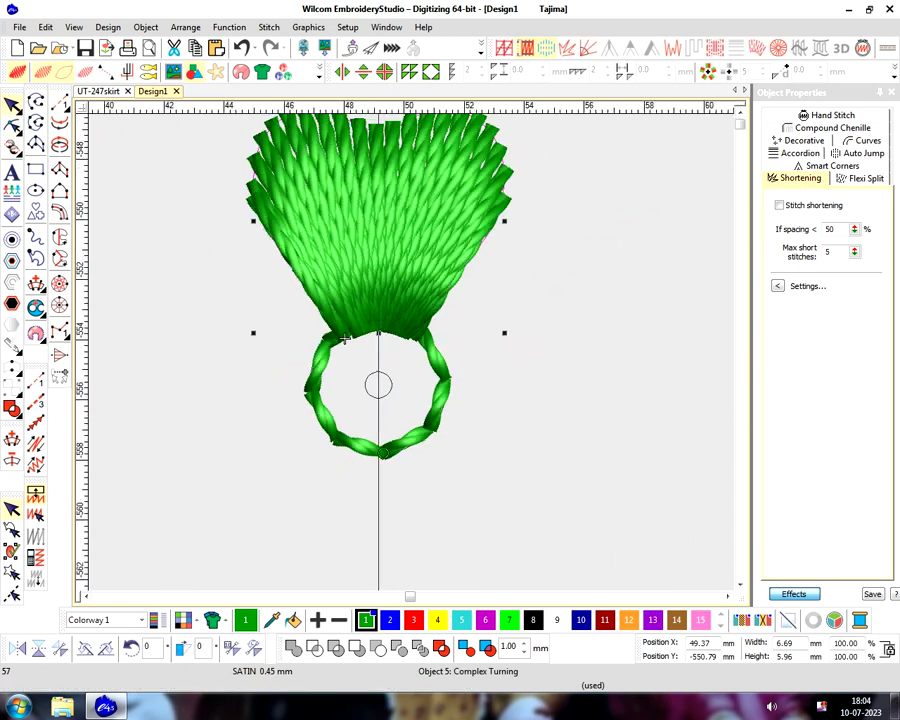
Try a five-point wreath of the satin petal around the centre circle, inspect the joins between petals, and undo it
{"action": "scroll", "coordinate": [329, 300], "scroll_direction": "up", "scroll_amount": 1}
{"action": "key", "text": "w"}
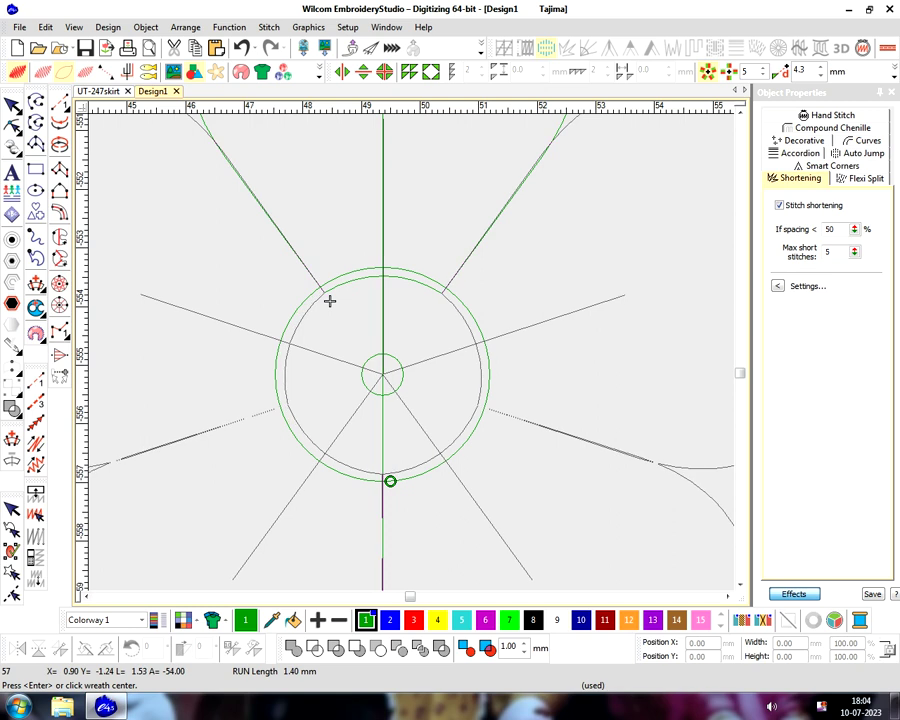
{"action": "key", "text": "Return"}
{"action": "key", "text": "Return"}
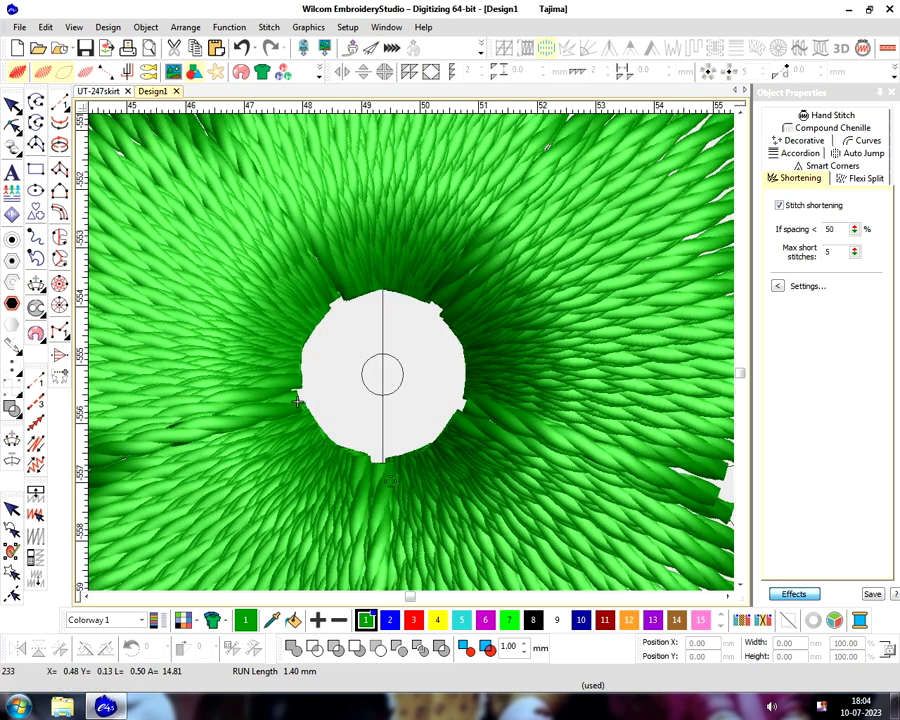
{"action": "key", "text": "0"}
{"action": "scroll", "coordinate": [386, 357], "scroll_direction": "up", "scroll_amount": 1}
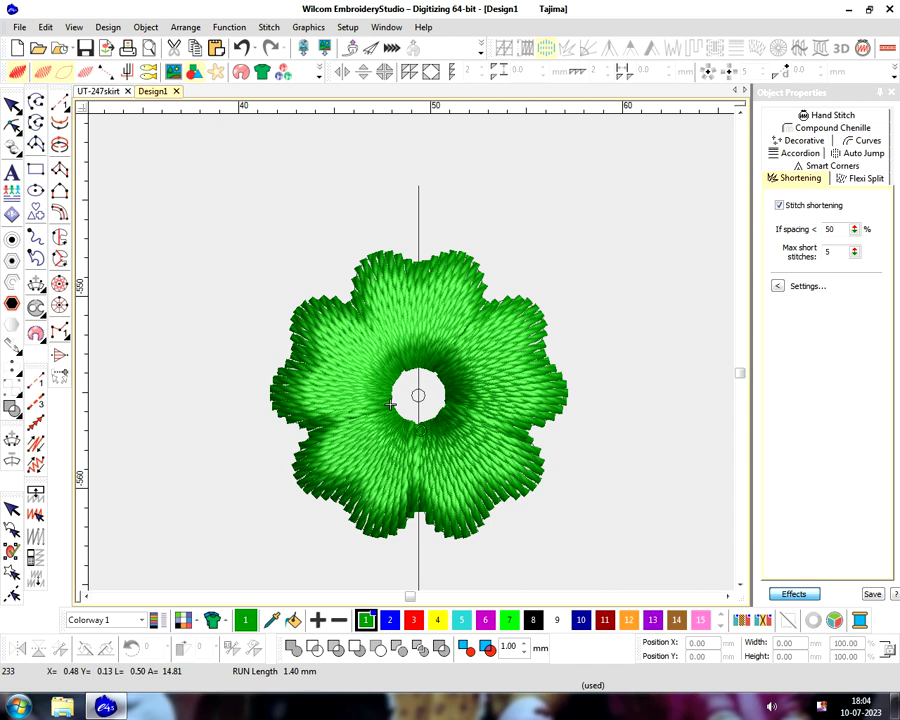
{"action": "scroll", "coordinate": [390, 404], "scroll_direction": "up", "scroll_amount": 1}
{"action": "key", "text": "s"}
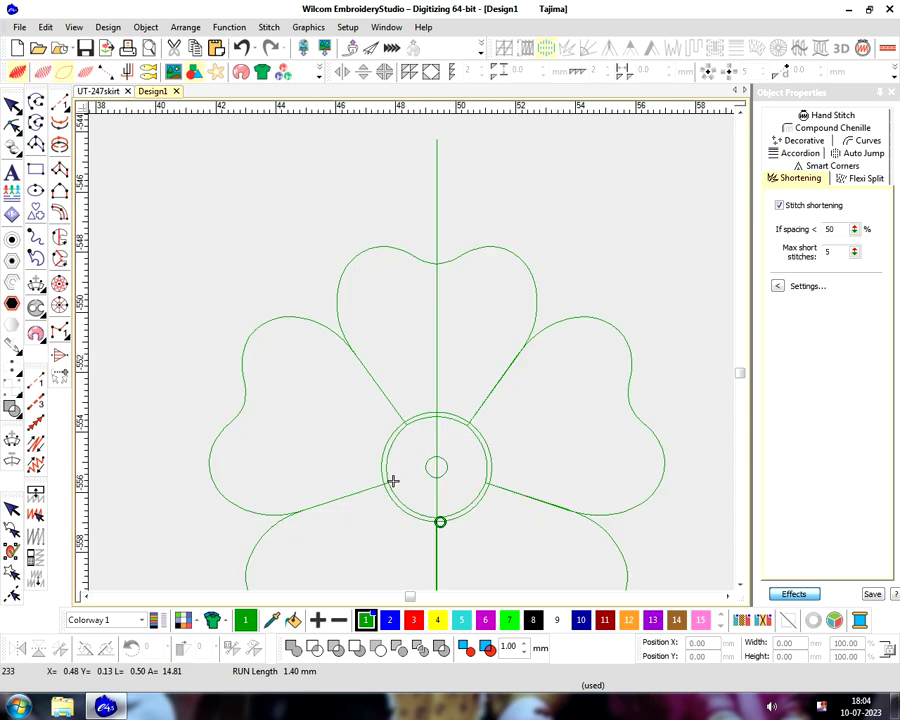
{"action": "left_click", "coordinate": [393, 481]}
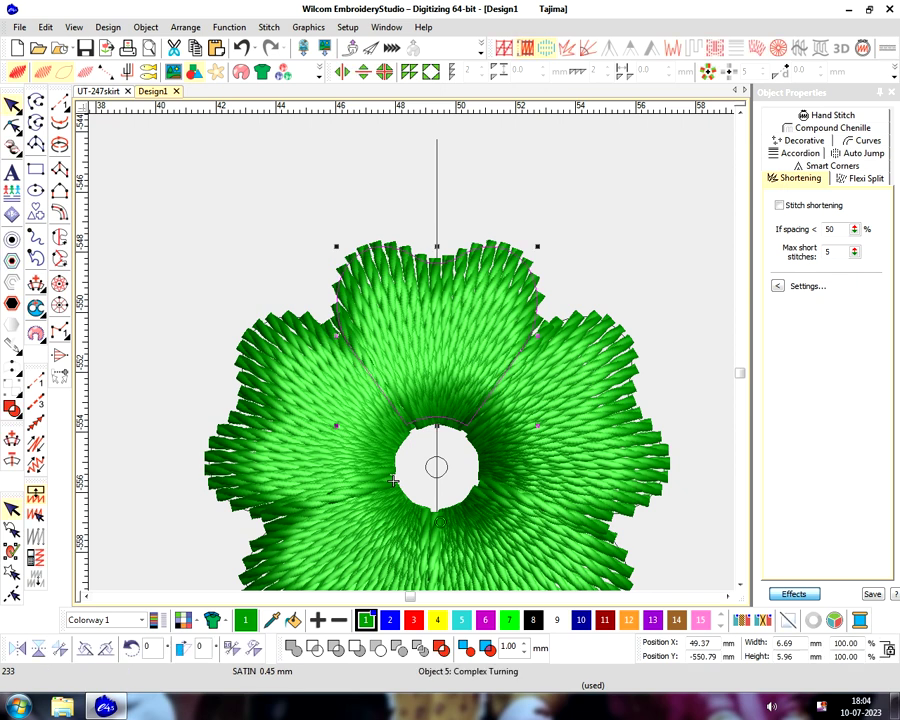
{"action": "scroll", "coordinate": [393, 481], "scroll_direction": "down", "scroll_amount": 1}
{"action": "key", "text": "Escape"}
{"action": "scroll", "coordinate": [352, 505], "scroll_direction": "up", "scroll_amount": 2}
{"action": "left_click", "coordinate": [59, 331]}
{"action": "scroll", "coordinate": [339, 375], "scroll_direction": "up", "scroll_amount": 1}
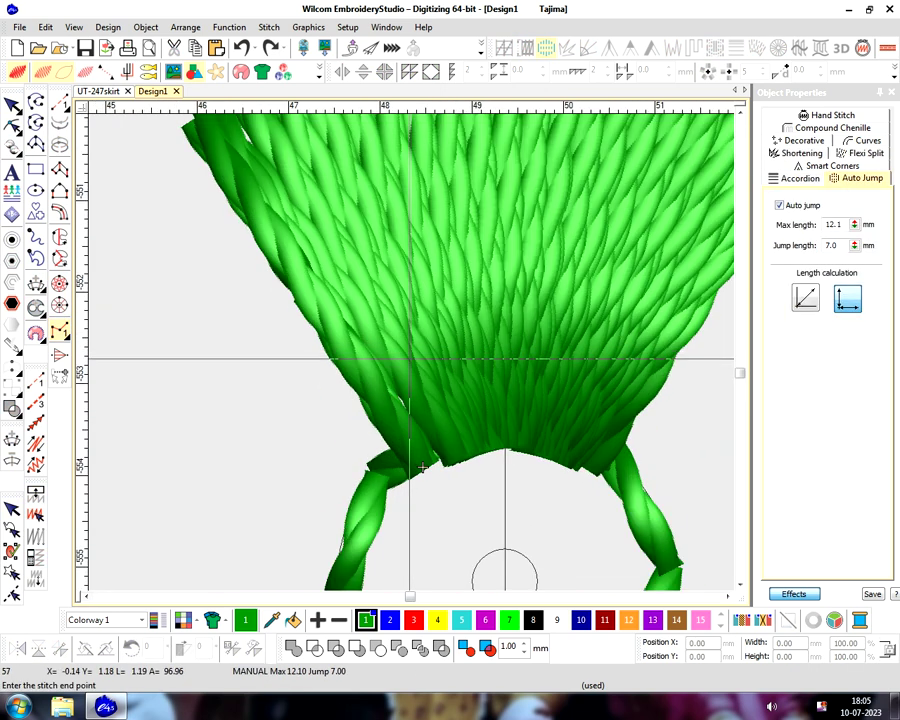
{"action": "scroll", "coordinate": [422, 468], "scroll_direction": "down", "scroll_amount": 1}
{"action": "left_click", "coordinate": [416, 404]}
{"action": "scroll", "coordinate": [404, 420], "scroll_direction": "up", "scroll_amount": 2}
Move the four nodes on the petal's lower sides slightly down, two on each side, and finish reshaping
{"action": "key", "text": "h"}
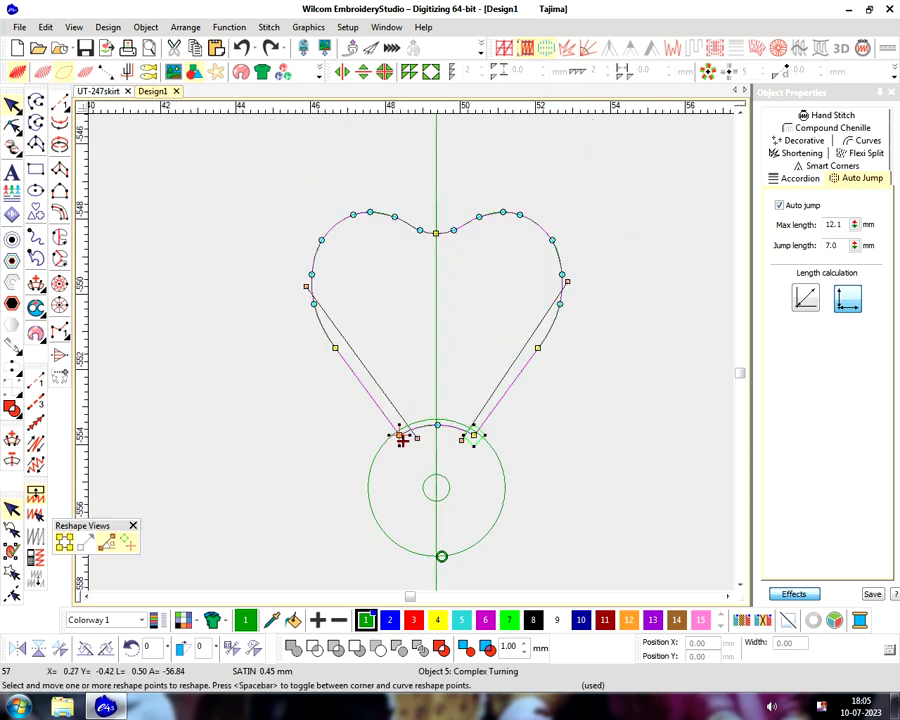
{"action": "left_click_drag", "start_coordinate": [511, 366], "coordinate": [511, 366]}
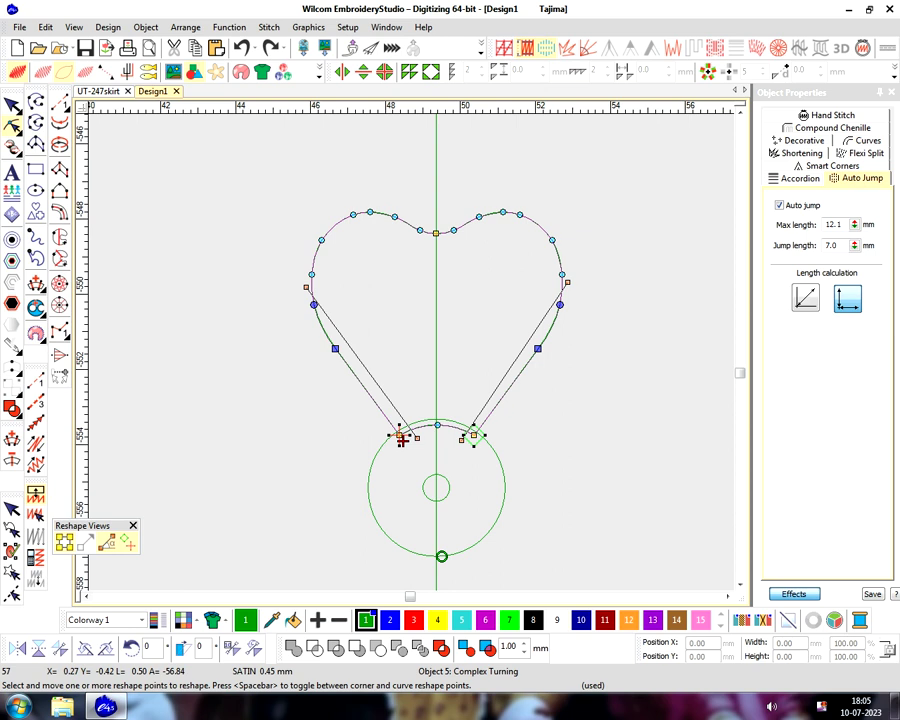
{"action": "key", "text": "Down"}
{"action": "scroll", "coordinate": [400, 440], "scroll_direction": "up", "scroll_amount": 1}
{"action": "key", "text": "Return"}
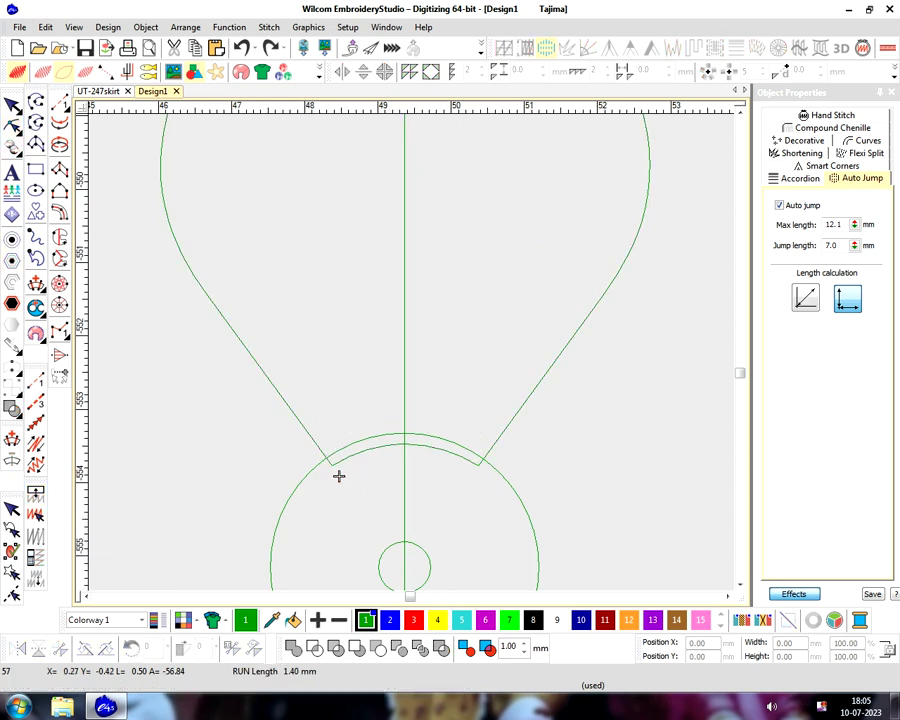
Move the lower ends of both stitch angles closer to the base corners and place the start and end points on the petal's sides
{"action": "scroll", "coordinate": [408, 396], "scroll_direction": "down", "scroll_amount": 2}
{"action": "scroll", "coordinate": [402, 450], "scroll_direction": "up", "scroll_amount": 1}
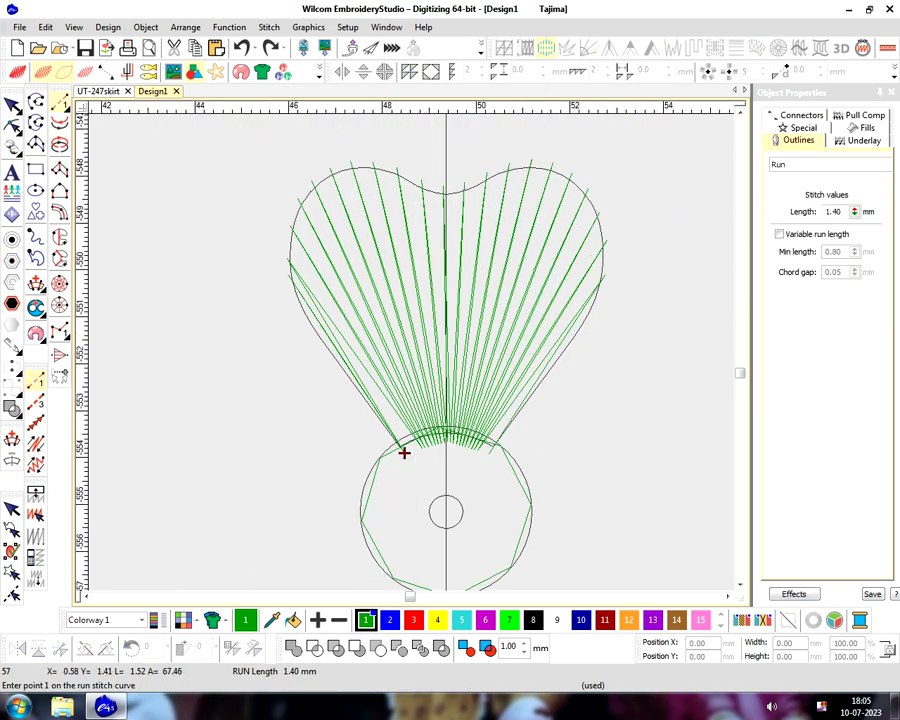
{"action": "left_click", "coordinate": [402, 450]}
{"action": "scroll", "coordinate": [382, 400], "scroll_direction": "up", "scroll_amount": 1}
{"action": "key", "text": "h"}
{"action": "left_click_drag", "start_coordinate": [376, 394], "coordinate": [390, 397]}
{"action": "left_click_drag", "start_coordinate": [505, 392], "coordinate": [515, 398]}
{"action": "left_click_drag", "start_coordinate": [390, 397], "coordinate": [383, 401]}
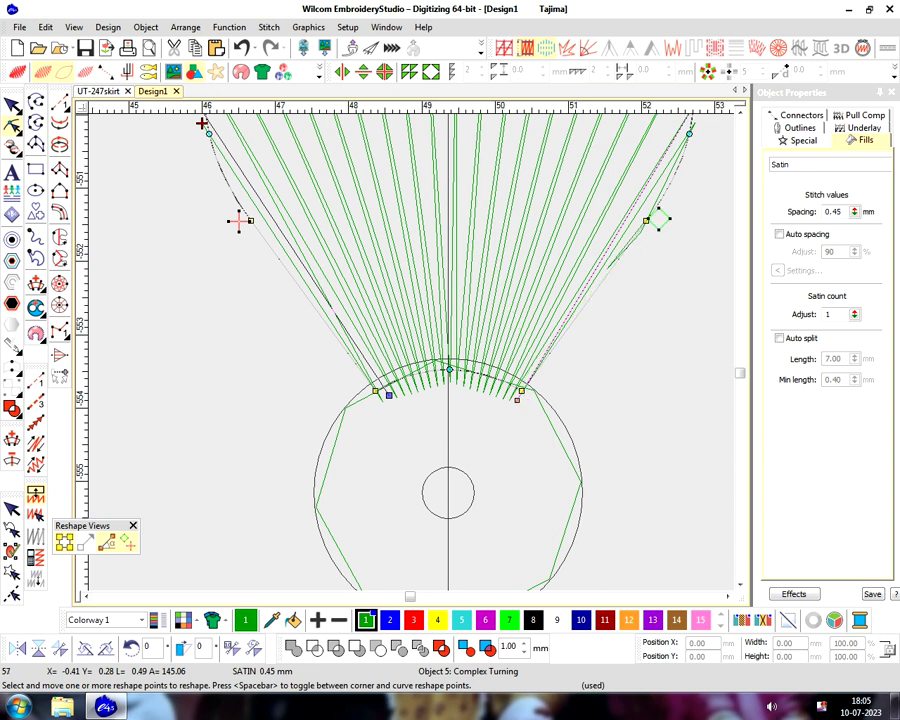
{"action": "key", "text": "Escape"}
{"action": "key", "text": "t"}
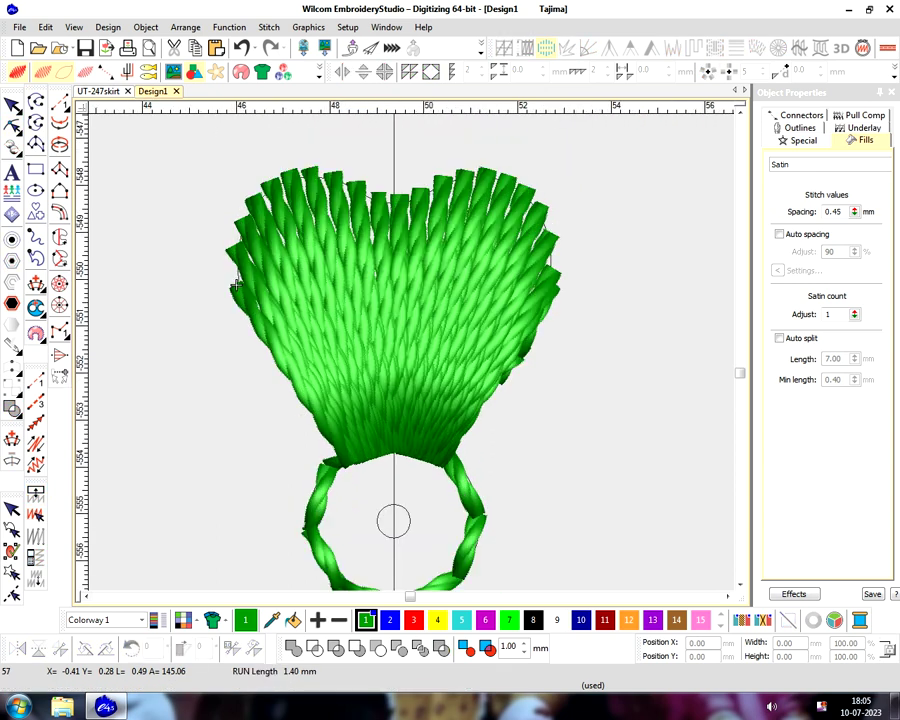
Move the petal's stitch end point from its left side to the left corner of its base
{"action": "key", "text": "h"}
{"action": "scroll", "coordinate": [234, 282], "scroll_direction": "up", "scroll_amount": 2}
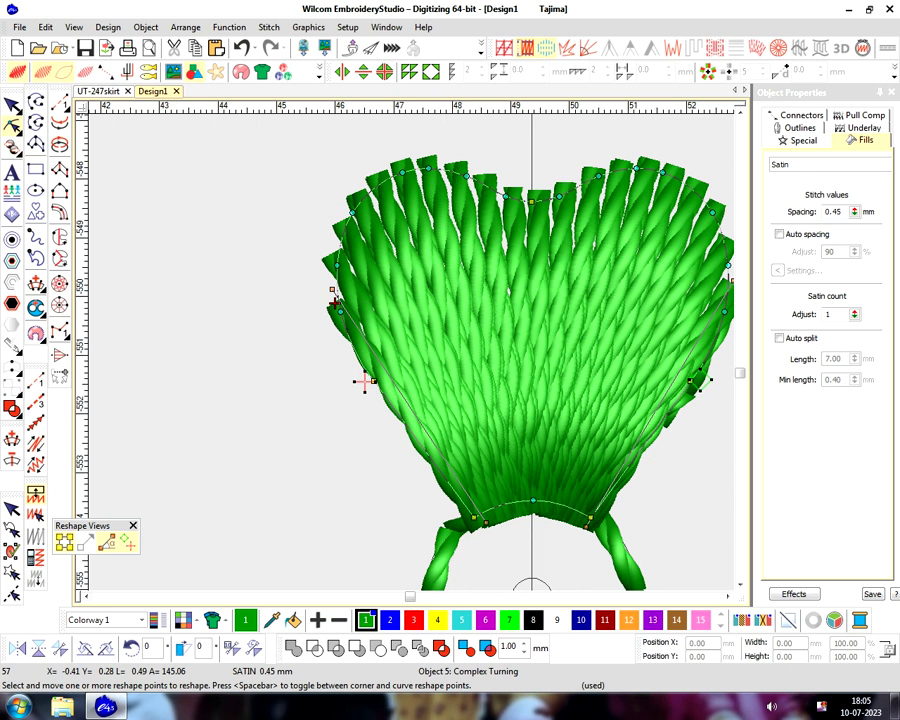
{"action": "key", "text": "Escape"}
{"action": "key", "text": "t"}
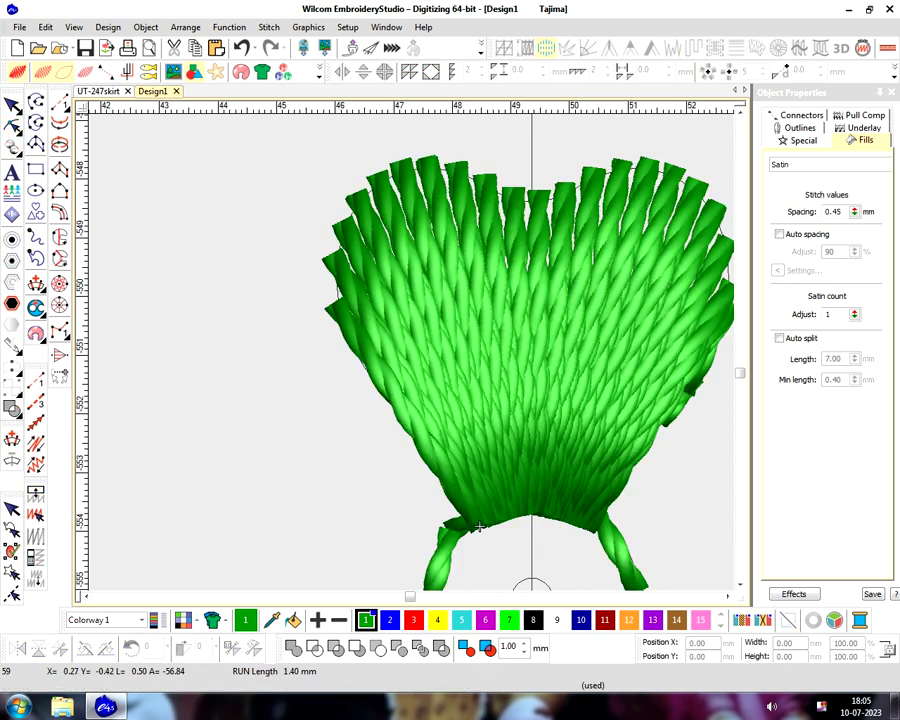
Digitize manual zigzag stitches across the petal's base from its left to its right corner, with four long spikes reaching into the petal
{"action": "key", "text": "m"}
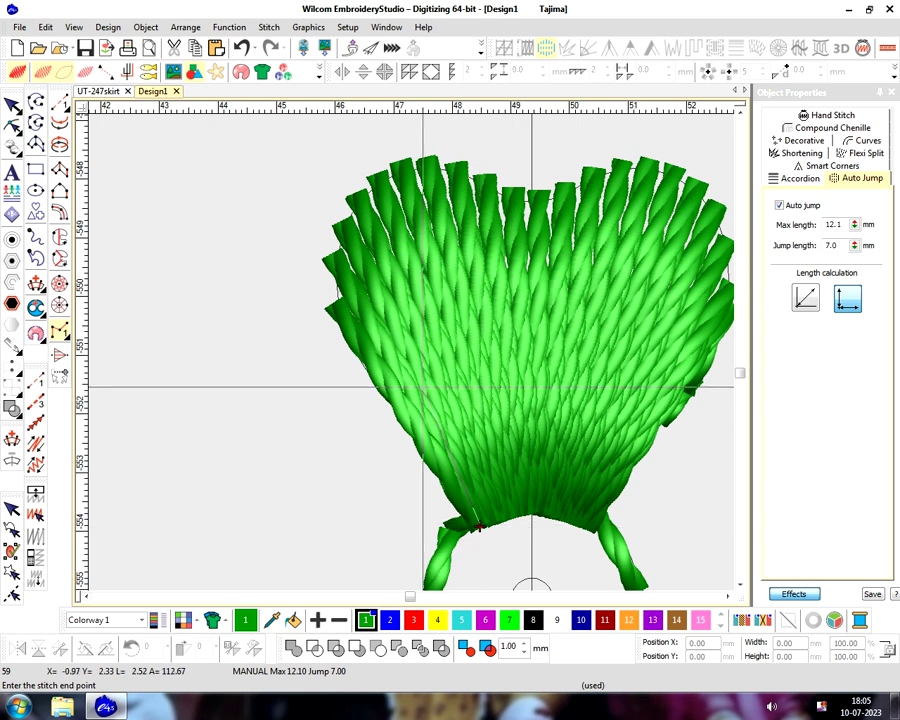
{"action": "left_click", "coordinate": [381, 357]}
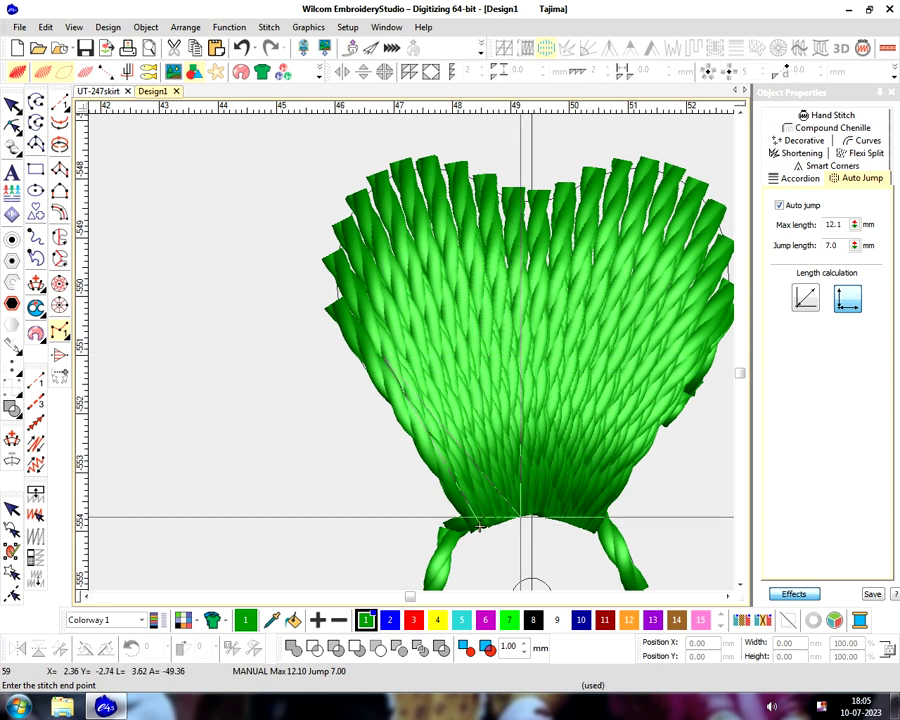
{"action": "left_click", "coordinate": [460, 353]}
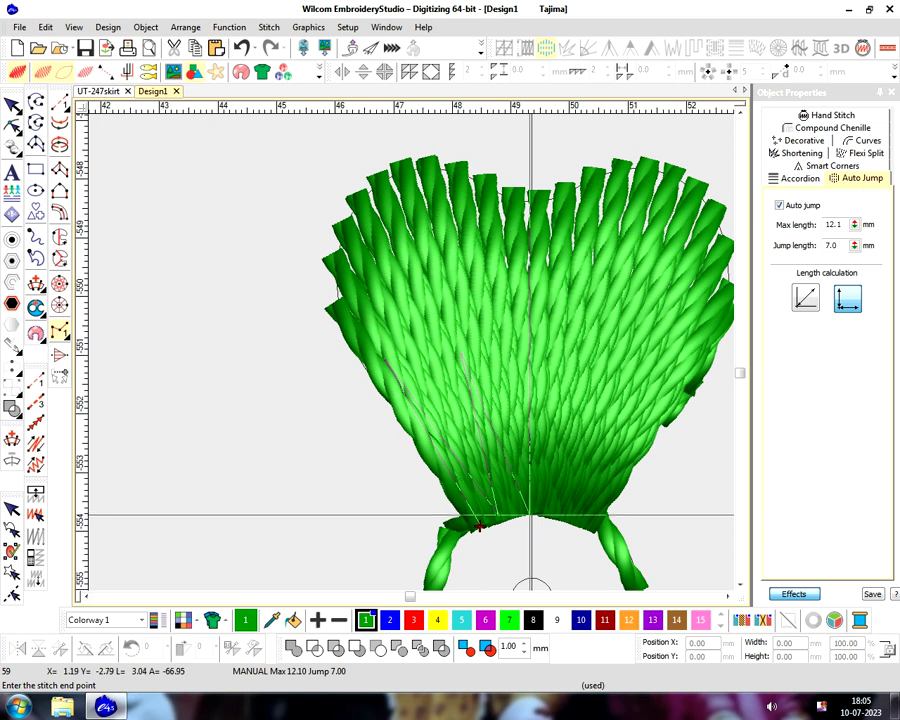
{"action": "left_click", "coordinate": [531, 283]}
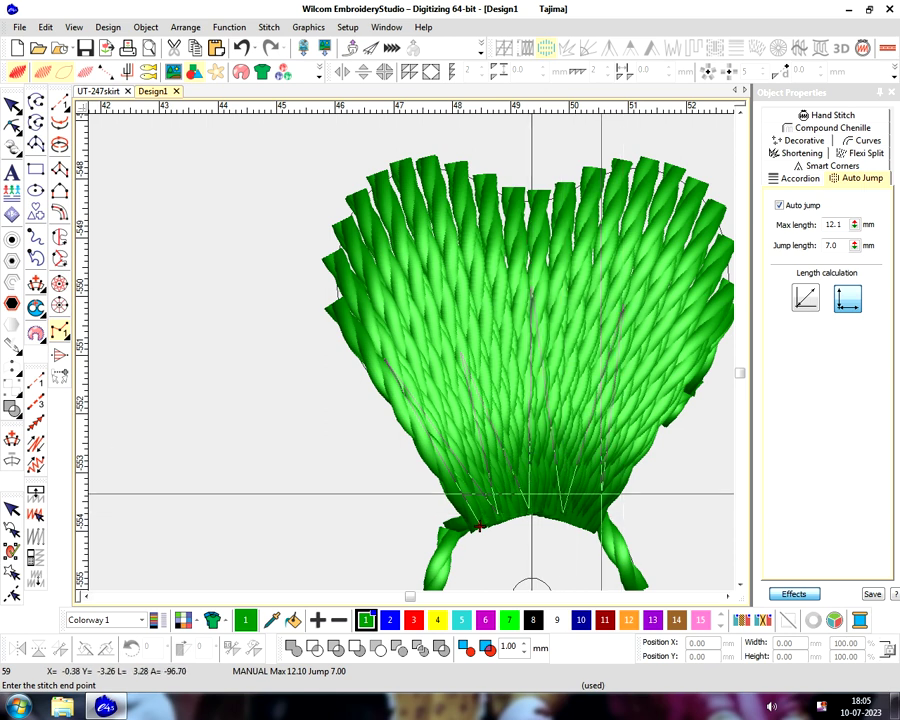
{"action": "key", "text": "Return"}
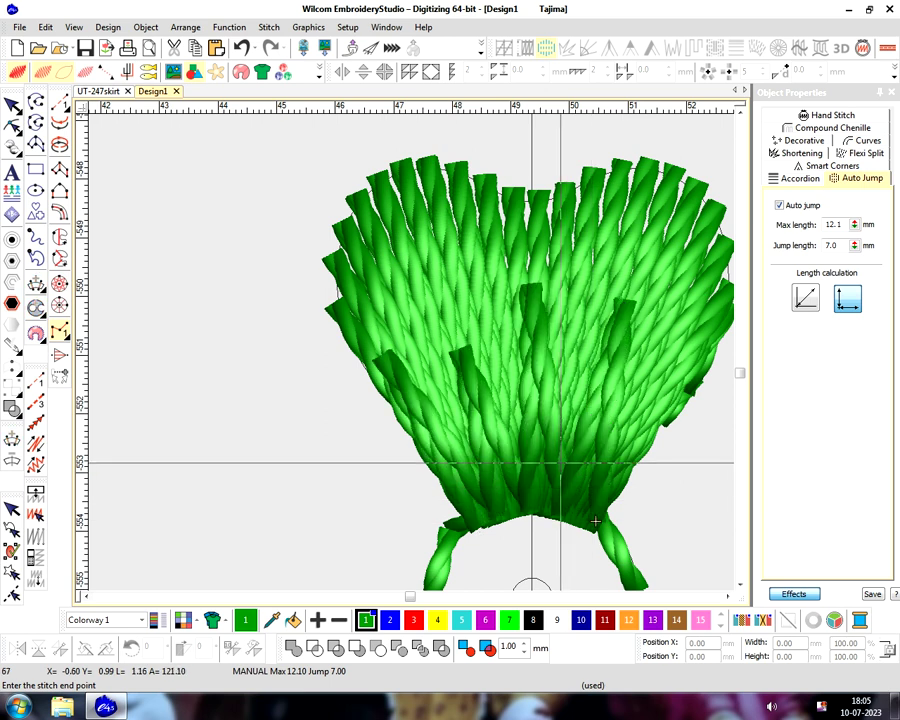
Recolour the manual stitches with colour 5 and reshape their four upper ends to spread and vary the spikes' heights
{"action": "key", "text": "h"}
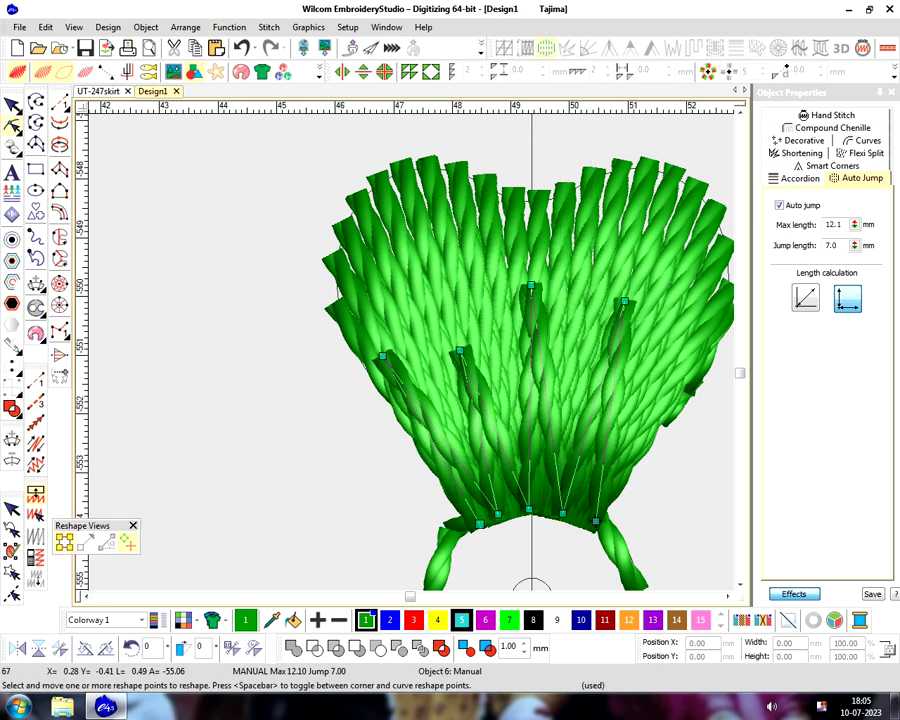
{"action": "left_click", "coordinate": [461, 620]}
{"action": "left_click_drag", "start_coordinate": [460, 351], "coordinate": [467, 321]}
{"action": "left_click_drag", "start_coordinate": [383, 355], "coordinate": [384, 340]}
{"action": "left_click_drag", "start_coordinate": [531, 286], "coordinate": [543, 251]}
{"action": "left_click_drag", "start_coordinate": [625, 302], "coordinate": [645, 300]}
{"action": "left_click_drag", "start_coordinate": [384, 340], "coordinate": [408, 340]}
{"action": "left_click_drag", "start_coordinate": [467, 321], "coordinate": [470, 298]}
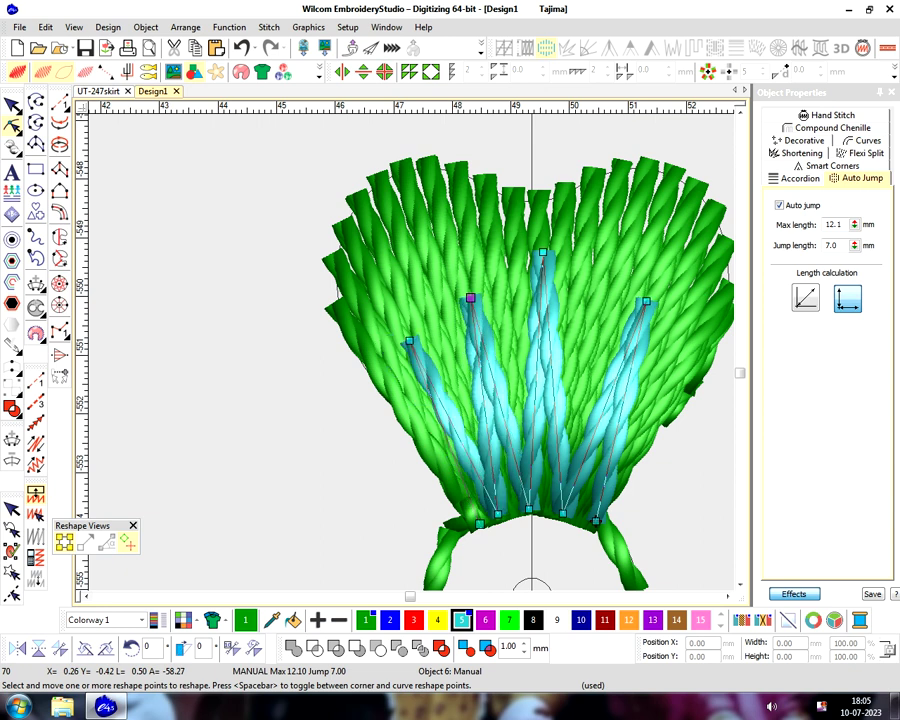
{"action": "scroll", "coordinate": [441, 369], "scroll_direction": "down", "scroll_amount": 3}
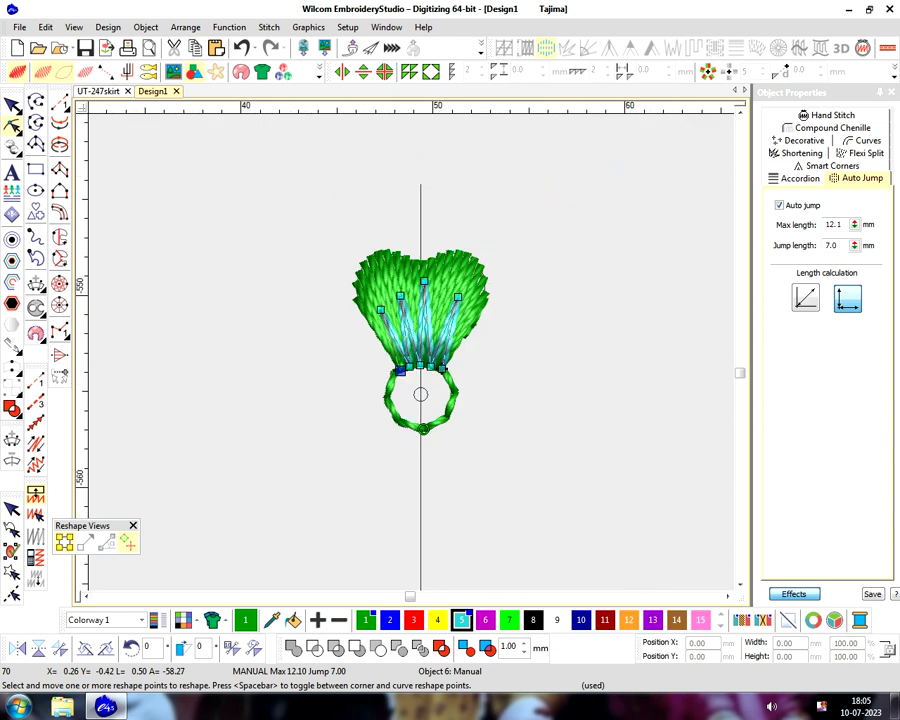
{"action": "key", "text": "Escape"}
Recolour the satin petal and the circle outline below it with colour 4
{"action": "left_click", "coordinate": [441, 369]}
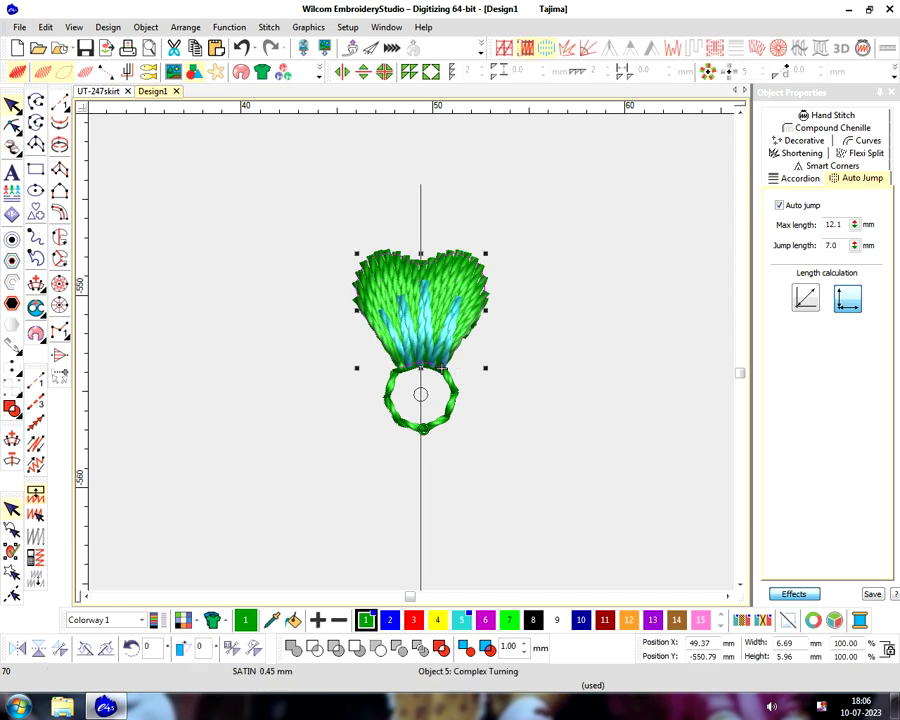
{"action": "left_click", "coordinate": [437, 620]}
{"action": "key", "text": "Escape"}
{"action": "scroll", "coordinate": [491, 327], "scroll_direction": "up", "scroll_amount": 1}
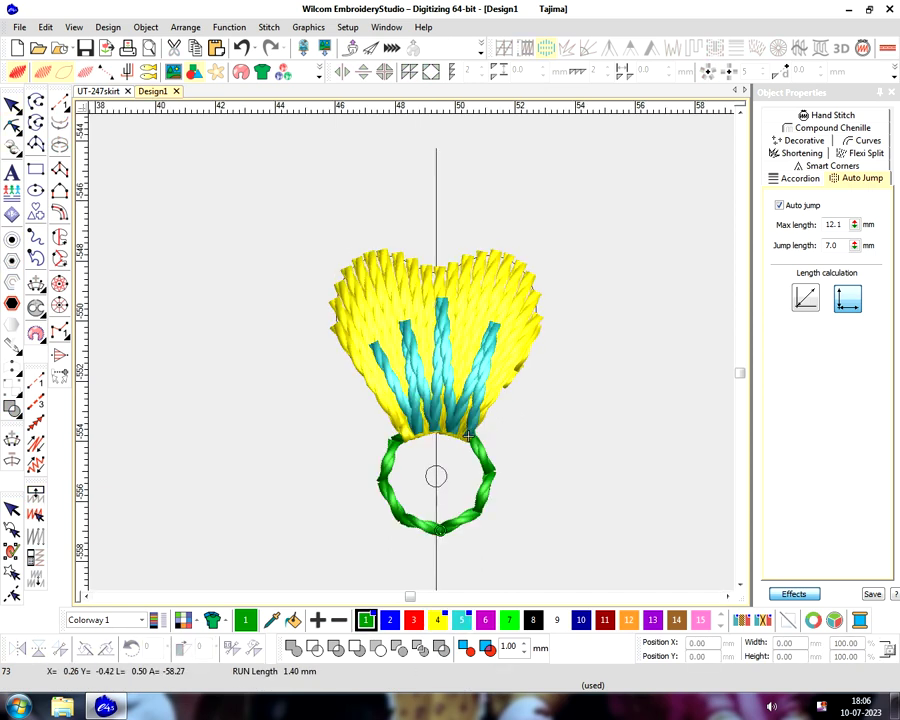
{"action": "left_click", "coordinate": [491, 327]}
{"action": "left_click", "coordinate": [437, 620]}
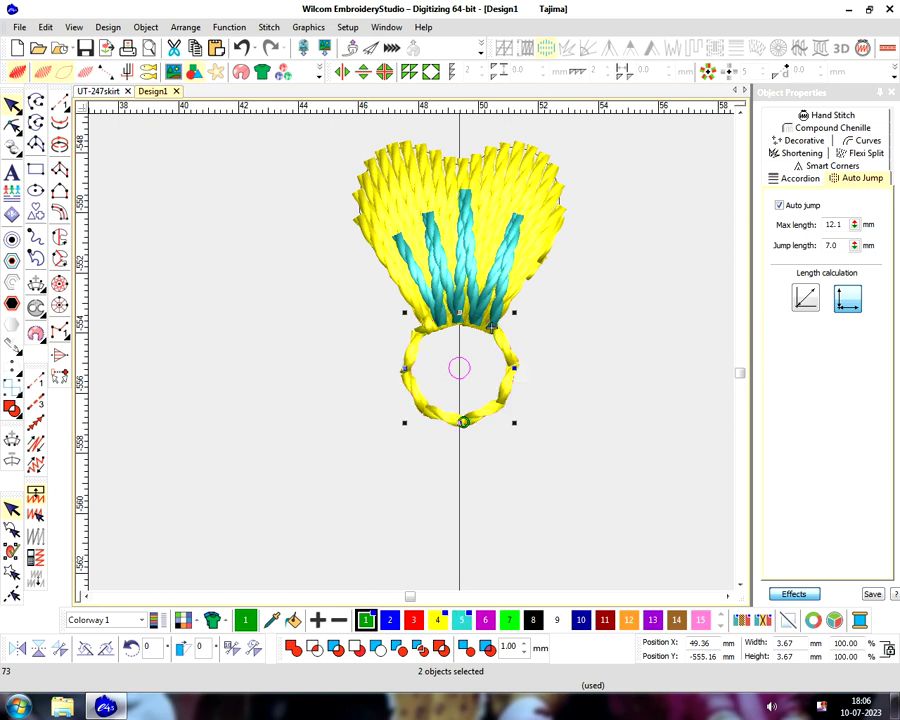
{"action": "key", "text": "Escape"}
Repeat the petal and its manual stitches as a five-point wreath around the circle's centre without merging the overlapping objects
{"action": "left_click", "coordinate": [491, 327]}
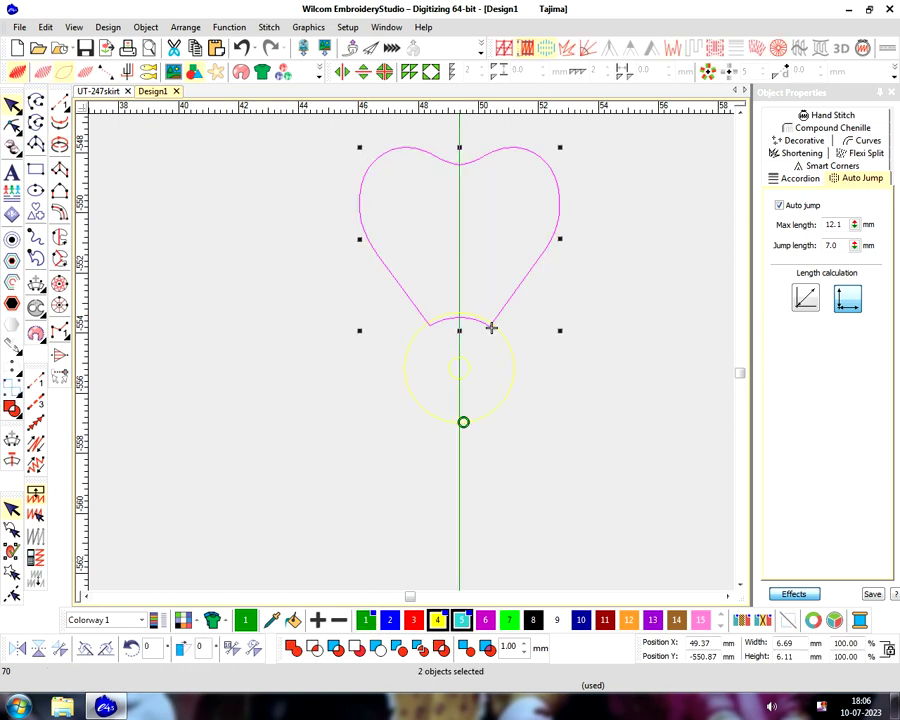
{"action": "scroll", "coordinate": [490, 324], "scroll_direction": "up", "scroll_amount": 2}
{"action": "key", "text": "w"}
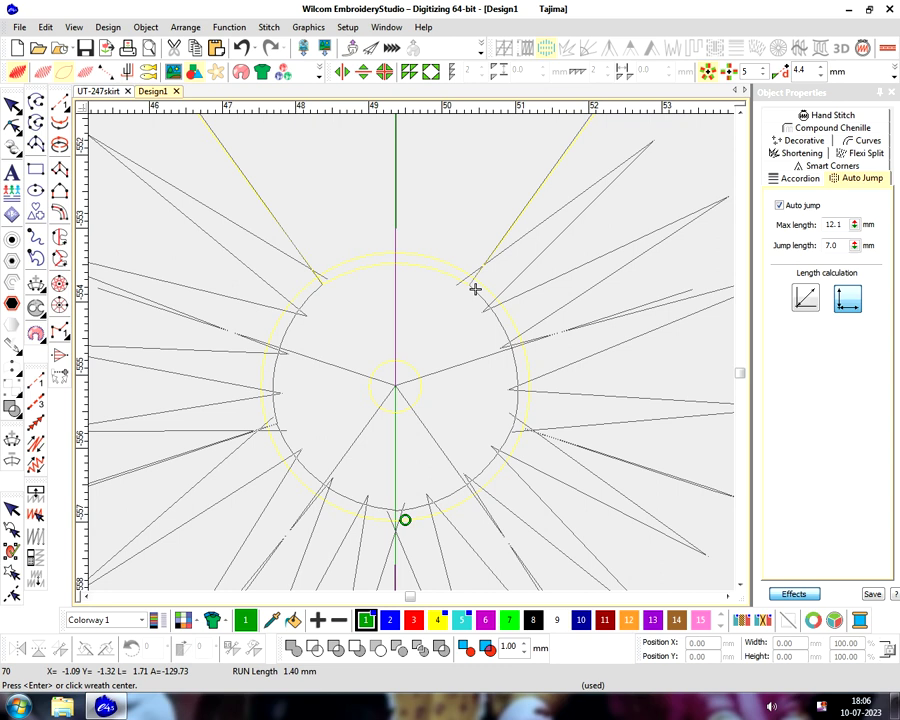
{"action": "key", "text": "Return"}
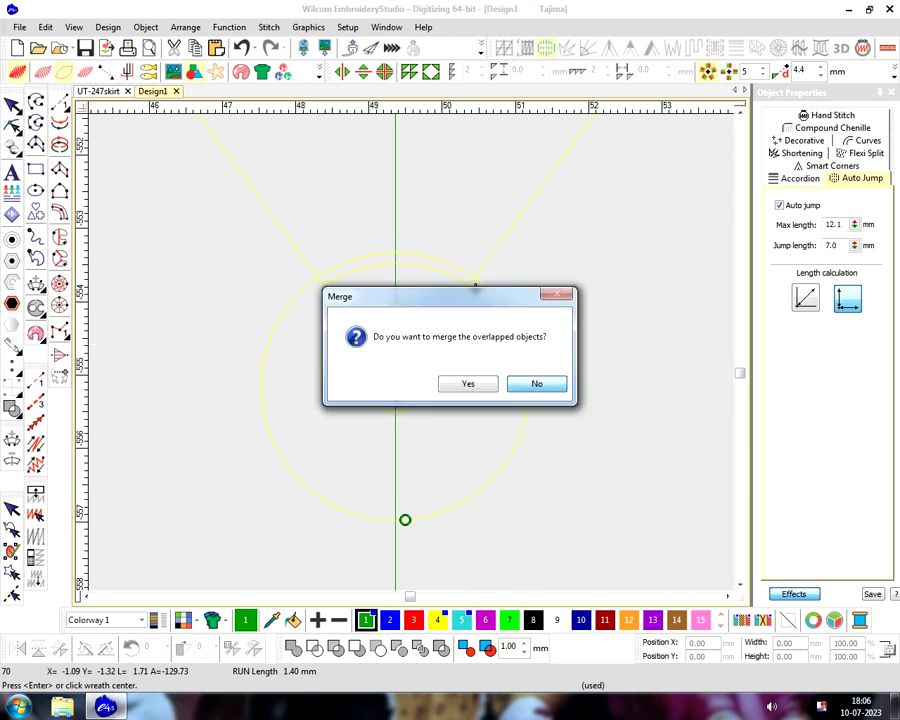
{"action": "key", "text": "Return"}
{"action": "scroll", "coordinate": [391, 331], "scroll_direction": "down", "scroll_amount": 3}
{"action": "scroll", "coordinate": [391, 331], "scroll_direction": "up", "scroll_amount": 1}
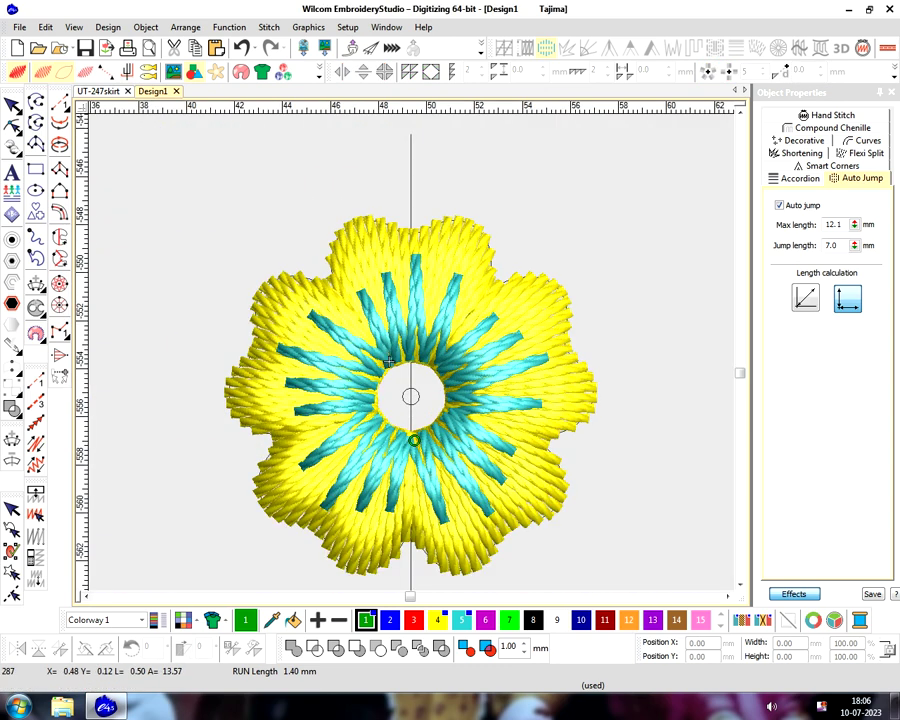
Bring the circle outline in front of the petals and scale it about its centre to about 6.38 mm in diameter
{"action": "left_click", "coordinate": [388, 362]}
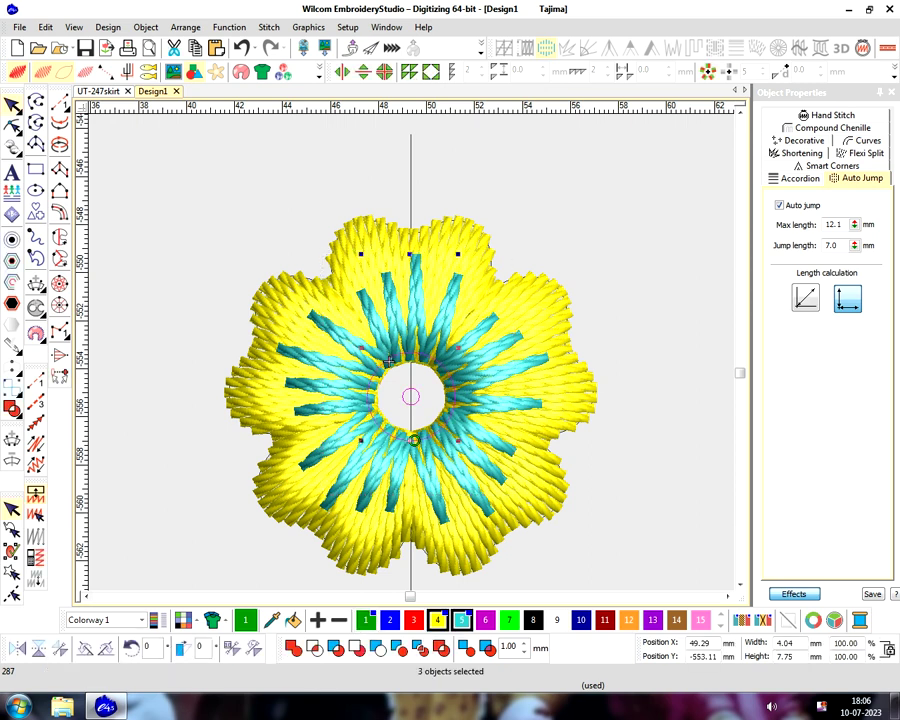
{"action": "key", "text": "t"}
{"action": "key", "text": "t"}
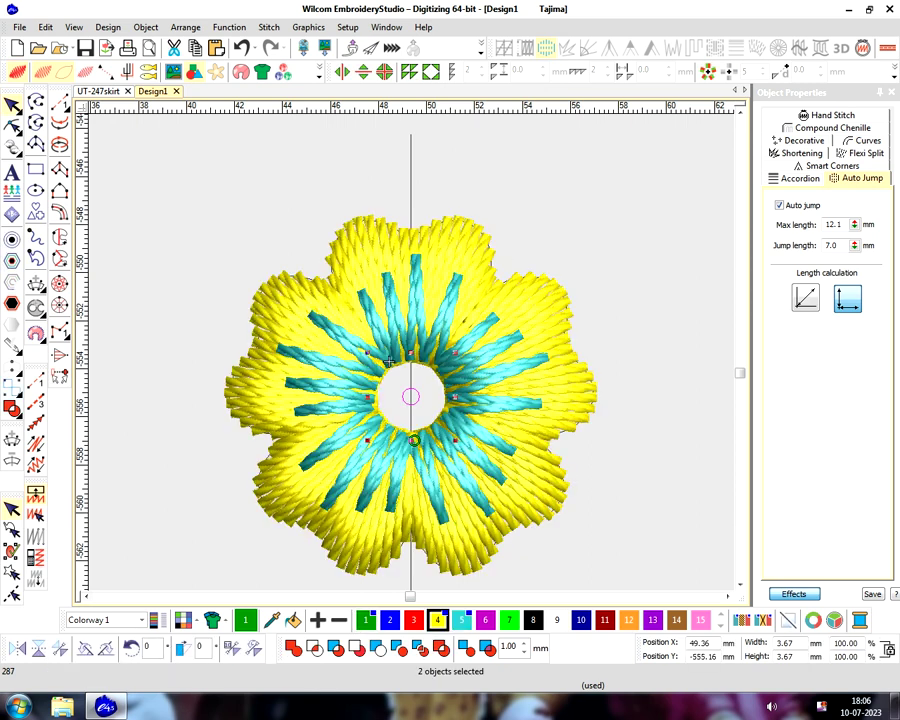
{"action": "key", "text": "Tab"}
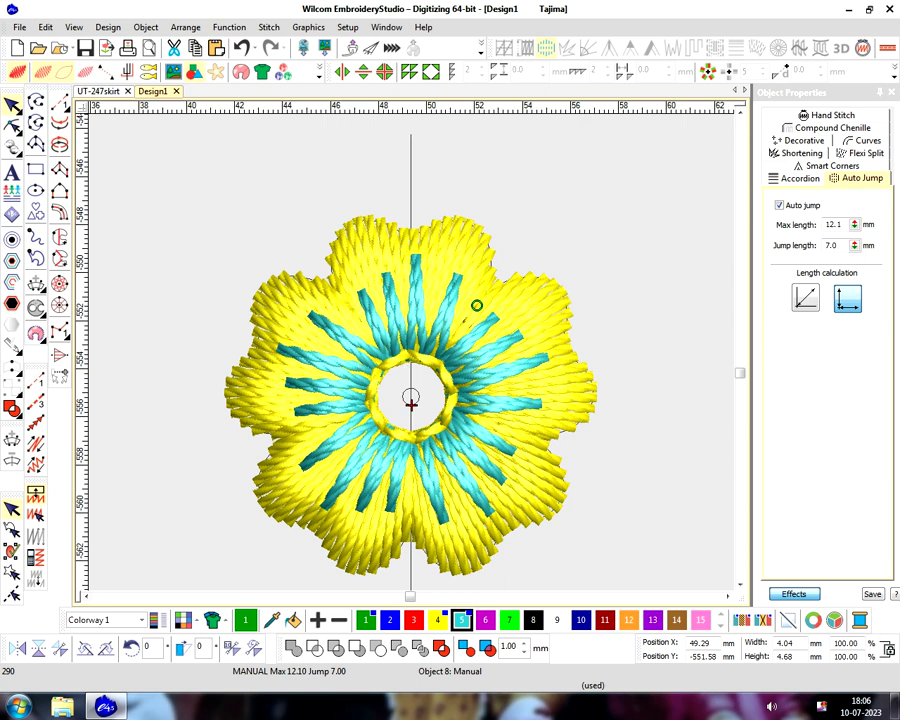
{"action": "key", "text": "Tab"}
{"action": "left_click_drag", "start_coordinate": [453, 355], "coordinate": [484, 326]}
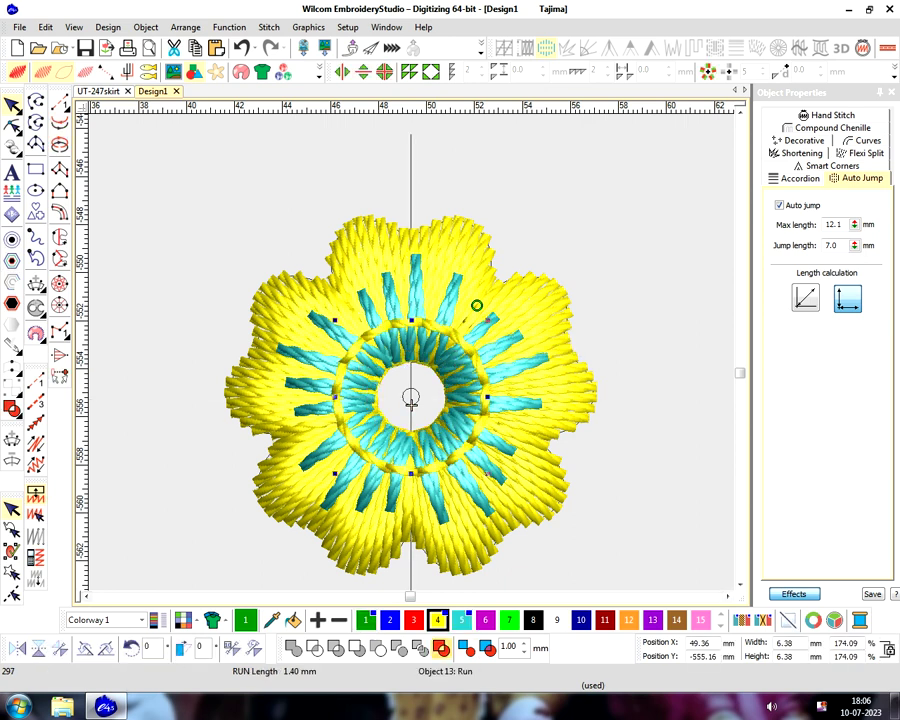
Convert the enlarged circle to a Tatami fill with 0.85 mm spacing and place it behind the petals in the stitch order
{"action": "left_click", "coordinate": [411, 402]}
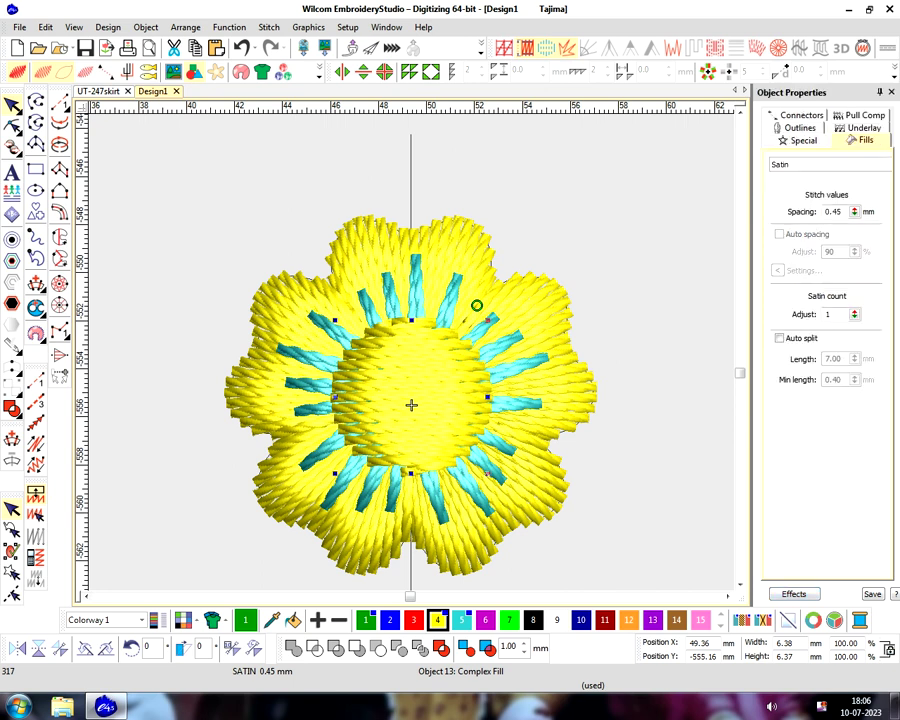
{"action": "key", "text": "alt+Down"}
{"action": "key", "text": "Down"}
{"action": "key", "text": "Down"}
{"action": "key", "text": "Down"}
{"action": "key", "text": "Down"}
{"action": "key", "text": "Return"}
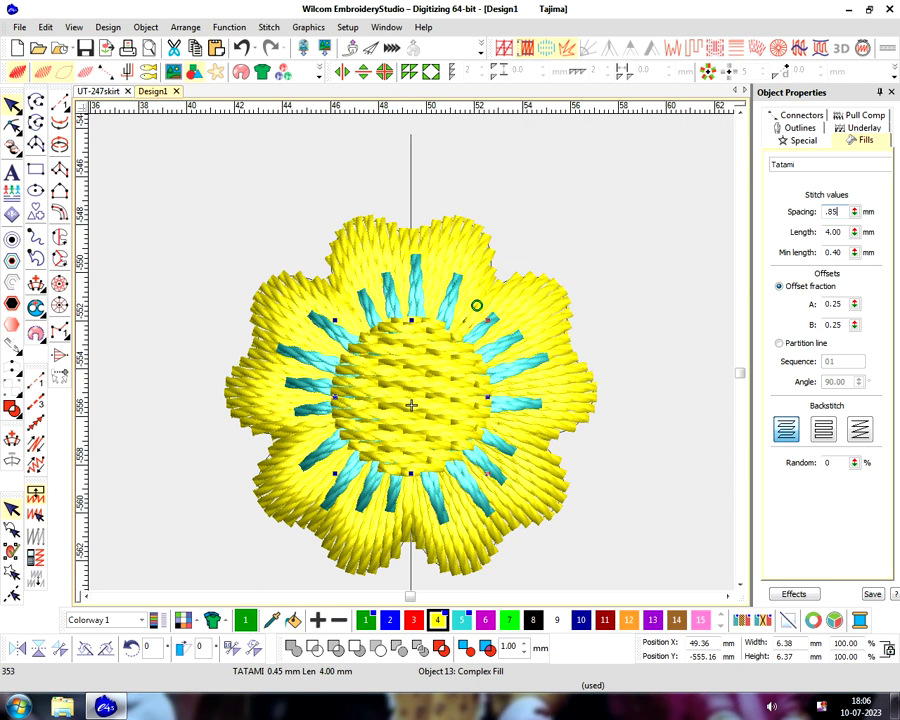
{"action": "type", "text": ".85"}
{"action": "key", "text": "Return"}
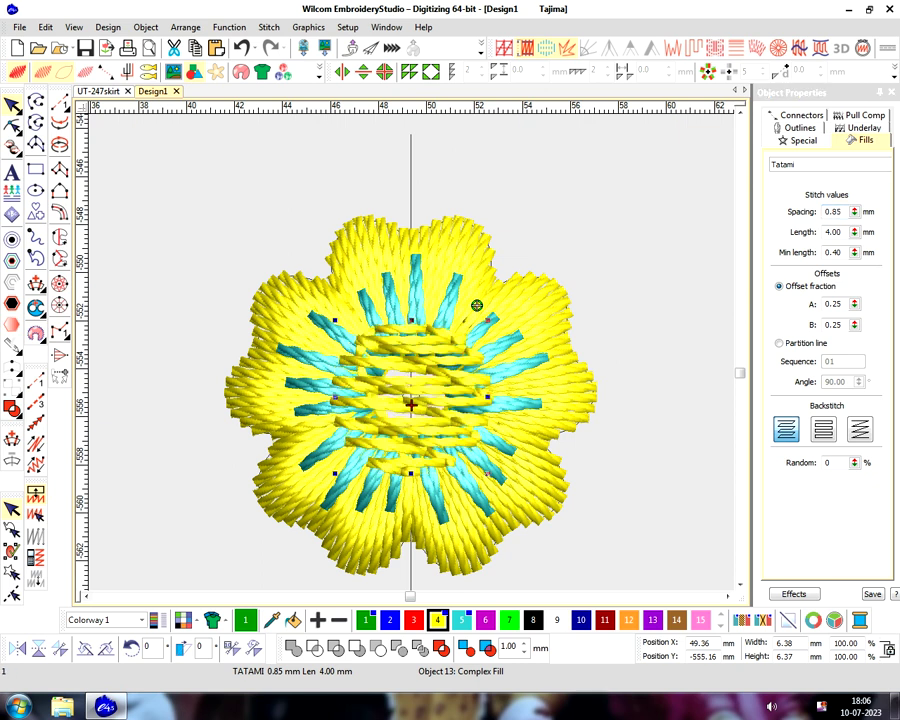
{"action": "key", "text": "Tab"}
{"action": "key", "text": "Escape"}
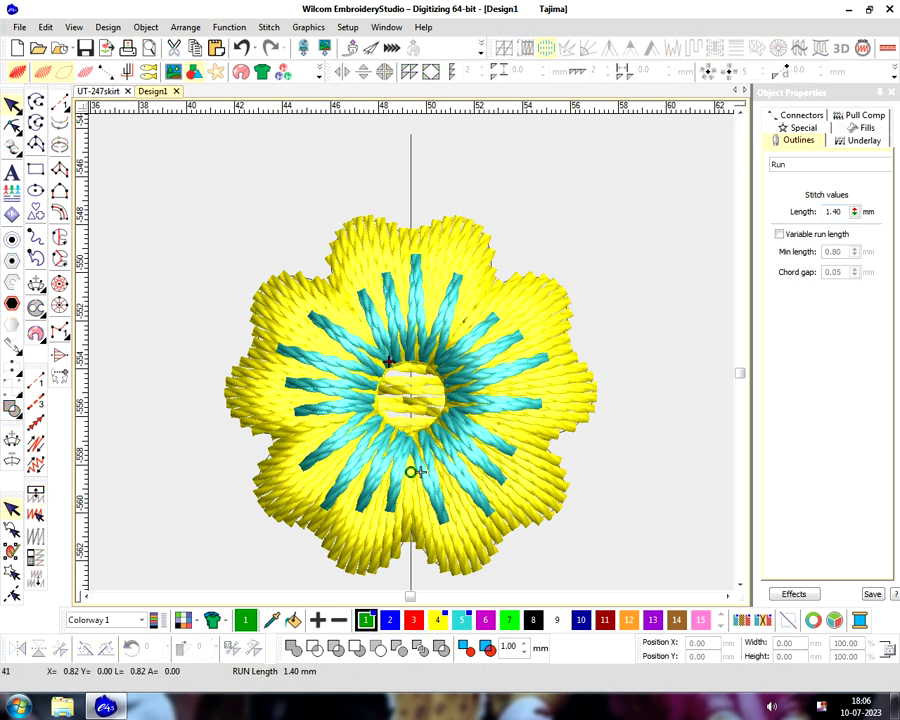
Add a run-stitch outline along the edge of the central Tatami circle
{"action": "key", "text": "0"}
{"action": "key", "text": "s"}
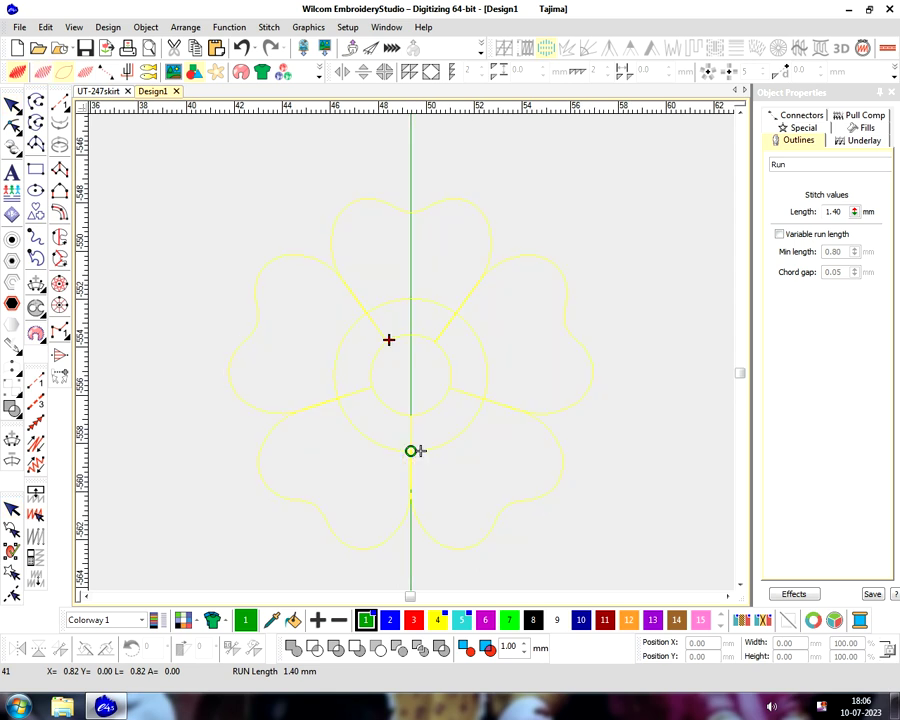
{"action": "left_click", "coordinate": [410, 449]}
{"action": "key", "text": "s"}
{"action": "key", "text": "o"}
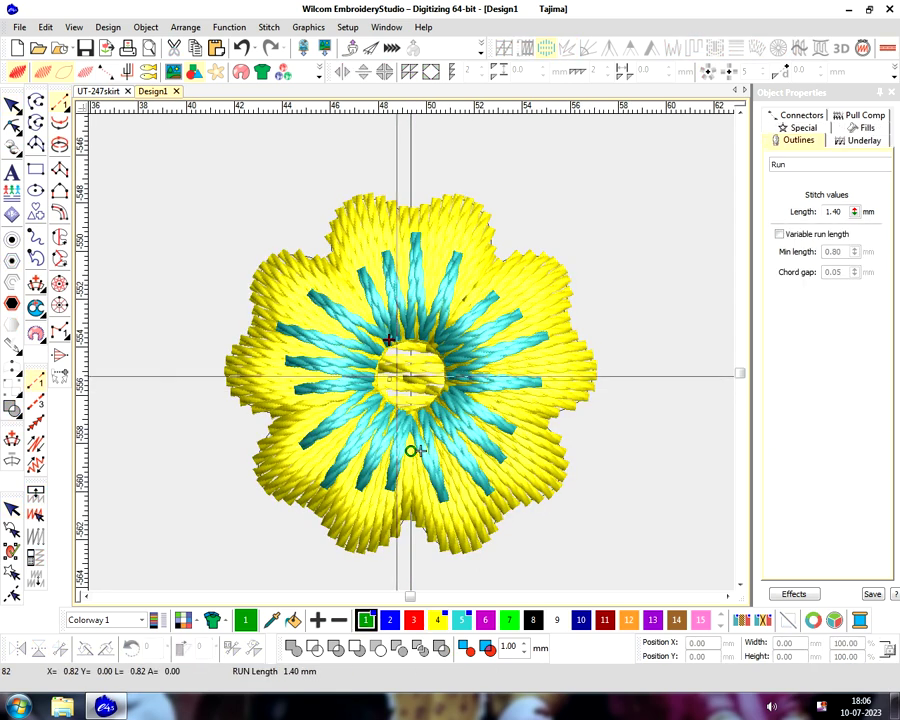
{"action": "key", "text": "Return"}
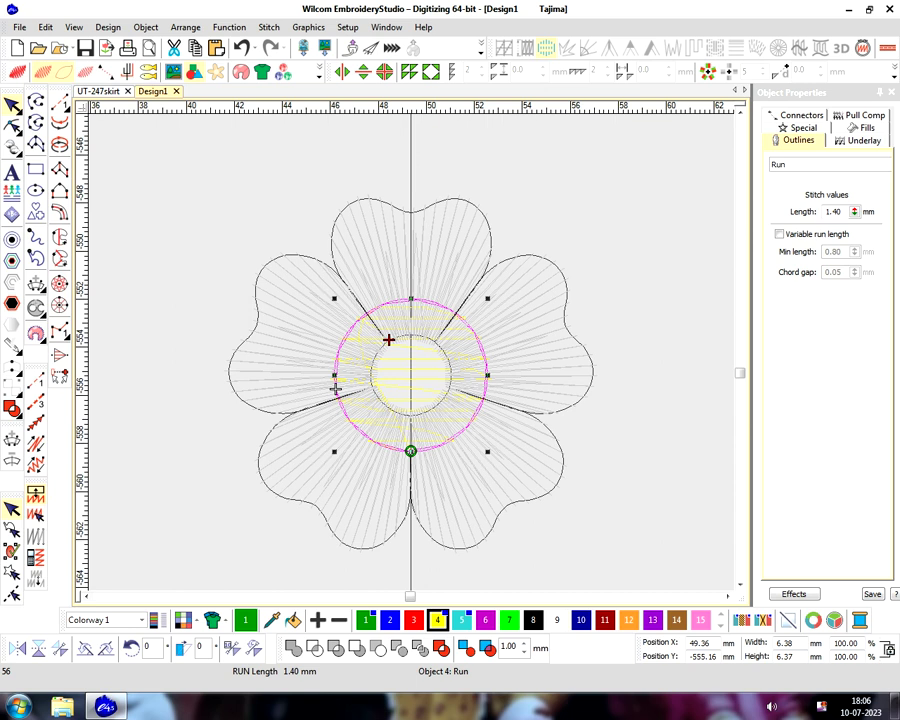